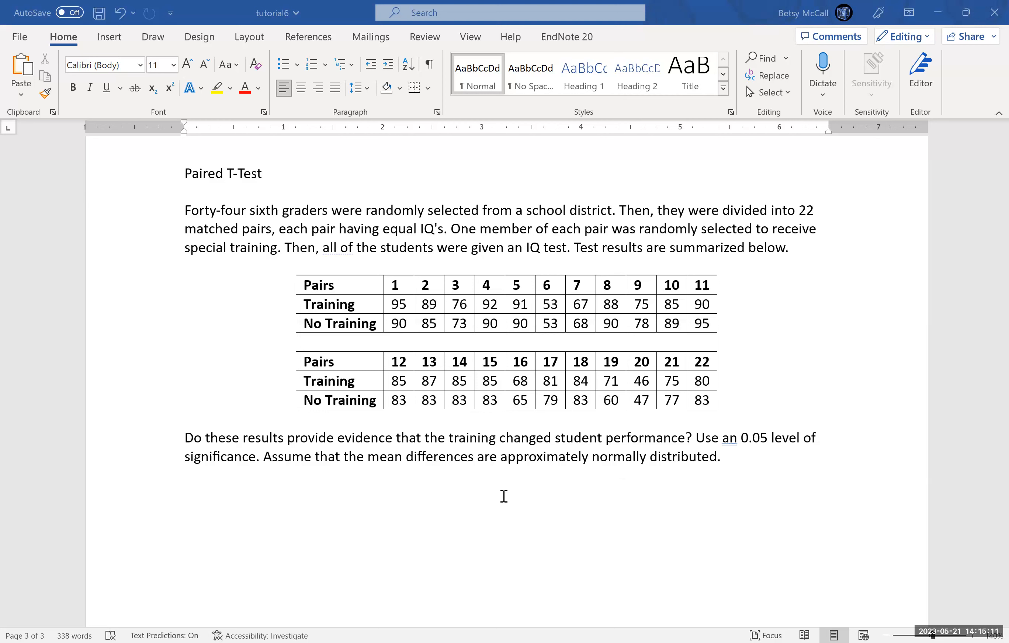
Below the paired t-test problem text, insert an equation stating the null hypothesis H₀: δ = 0.
click(503, 498)
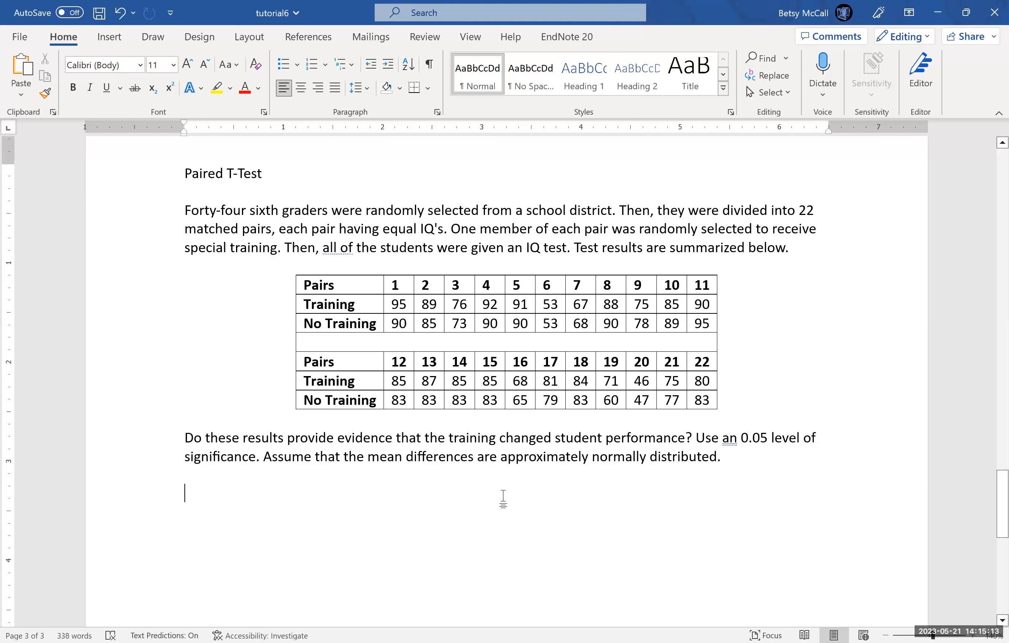
key(alt+equal)
text(H_0:)
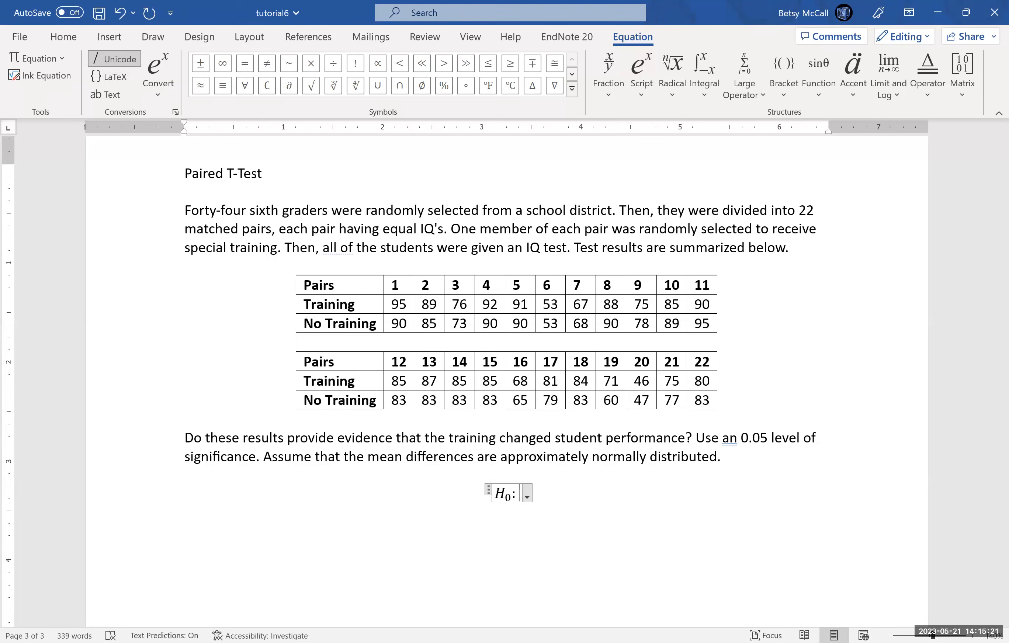
text(\delta)
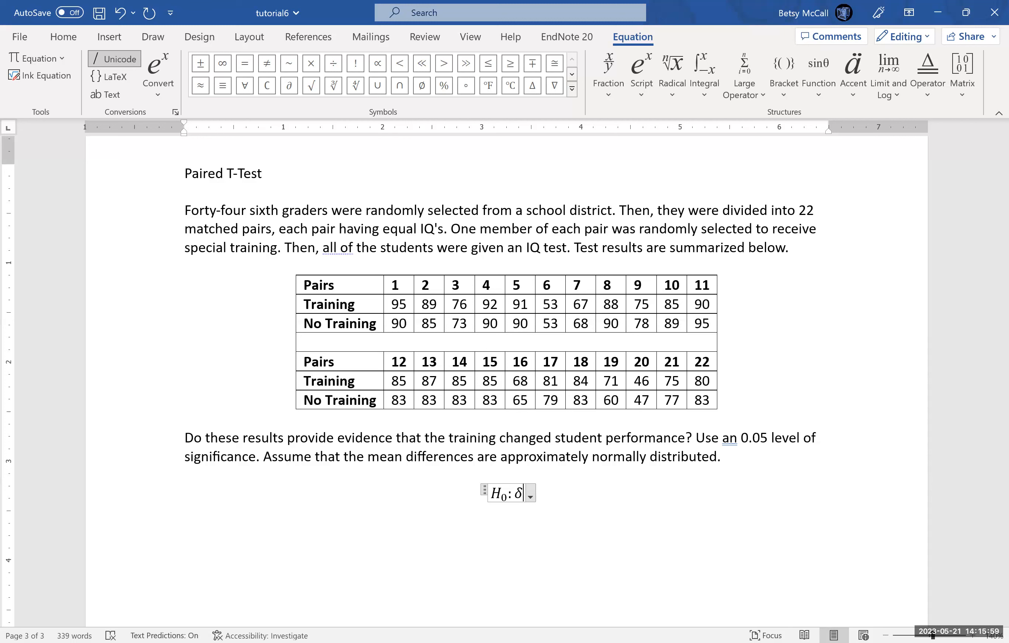
text(=0)
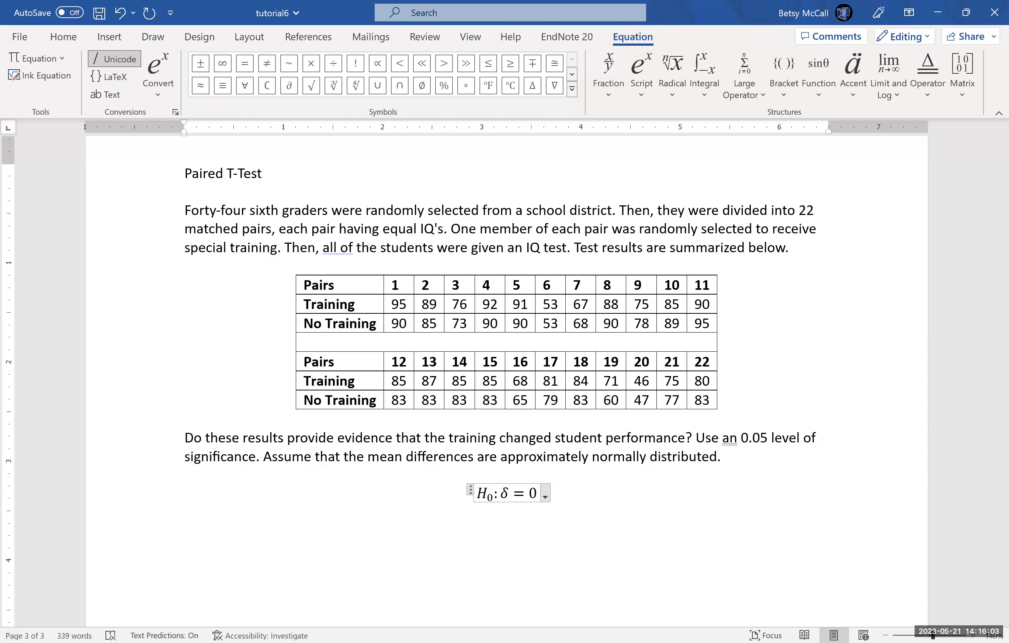
Add a second equation under the null hypothesis stating the alternative hypothesis Hₐ: δ > 0.
key(Return)
key(alt+equal)
text(H_a:)
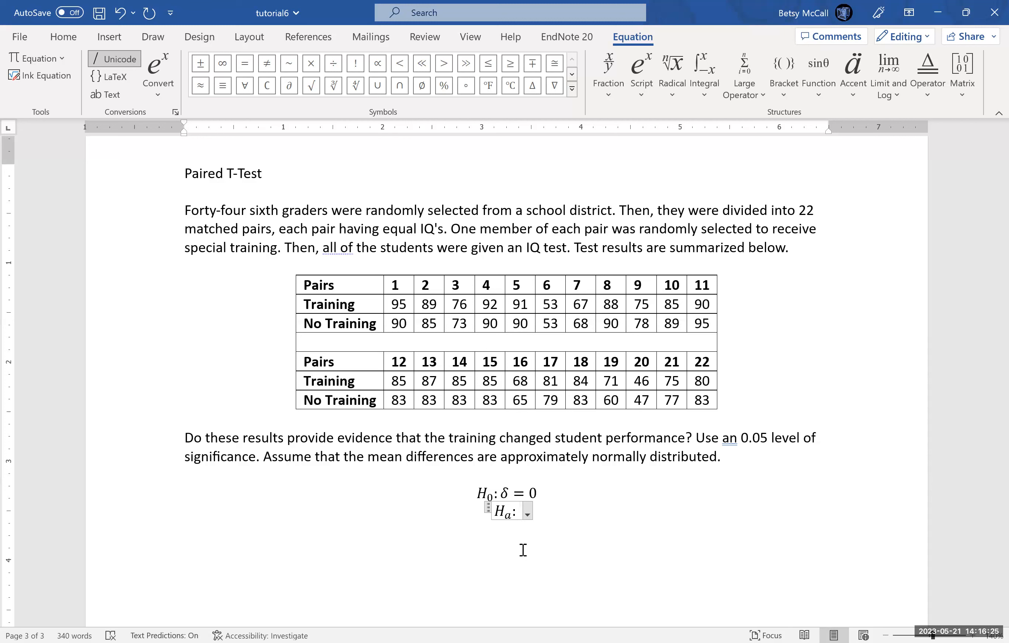
text(\delt)
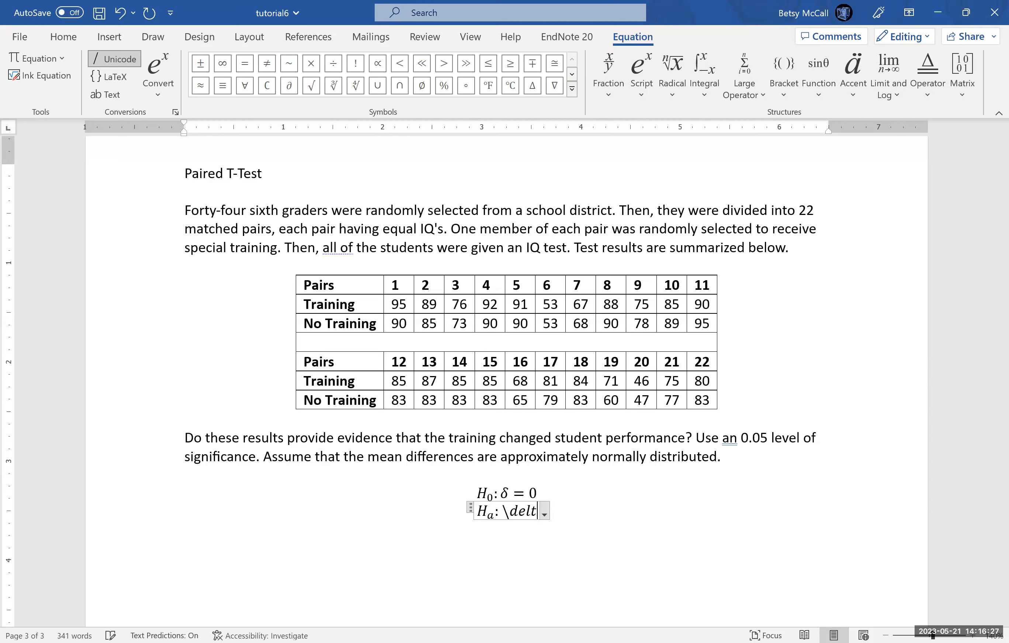
text(a >0)
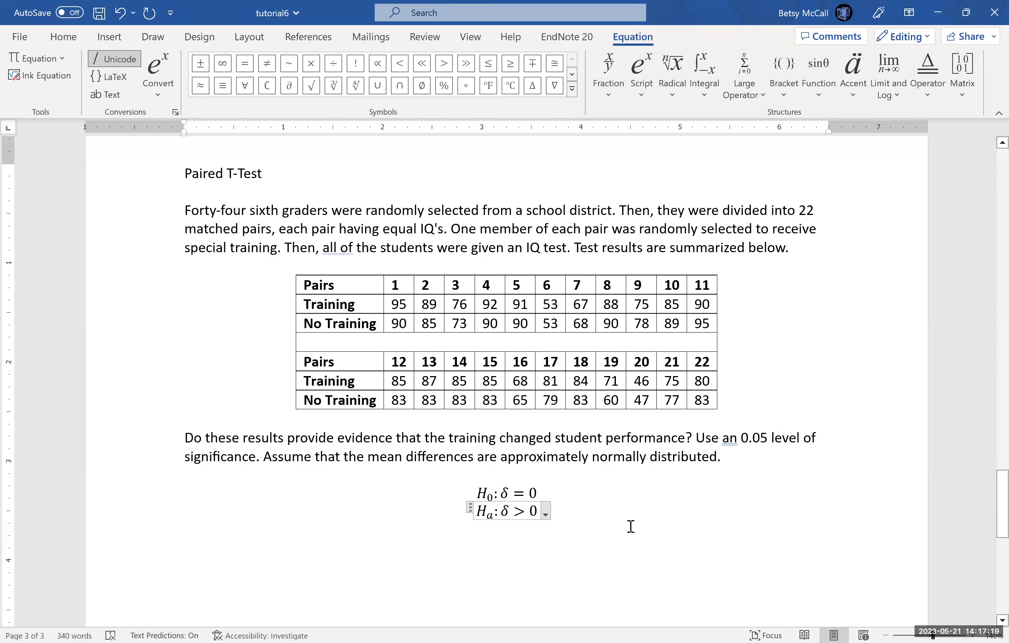
key(Down)
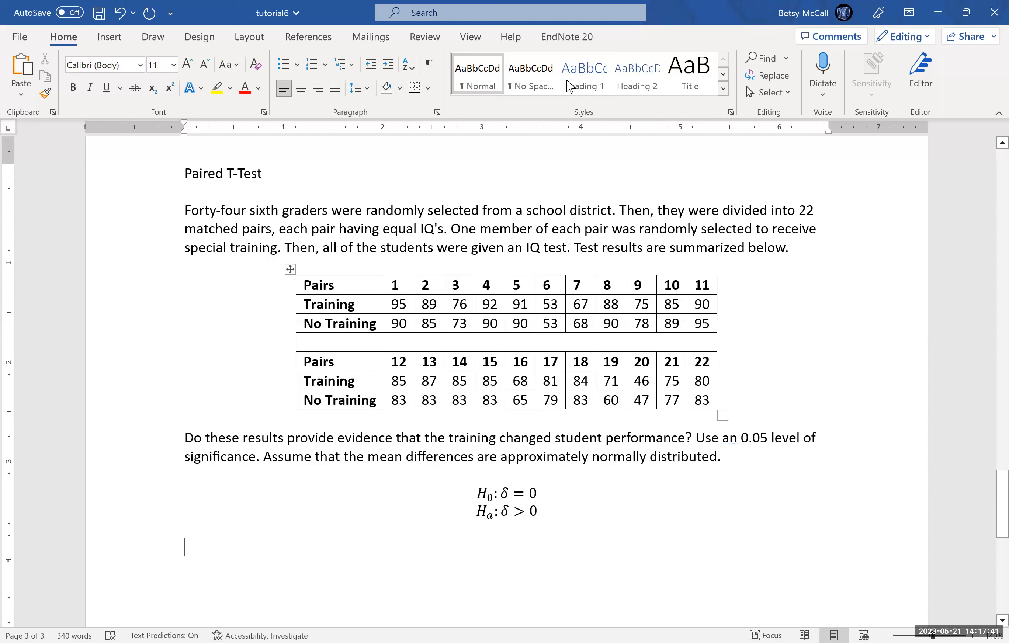
Switch to the Excel workbook and examine the full width of the paired training data, from pair 1 to pair 22.
key(alt+Tab)
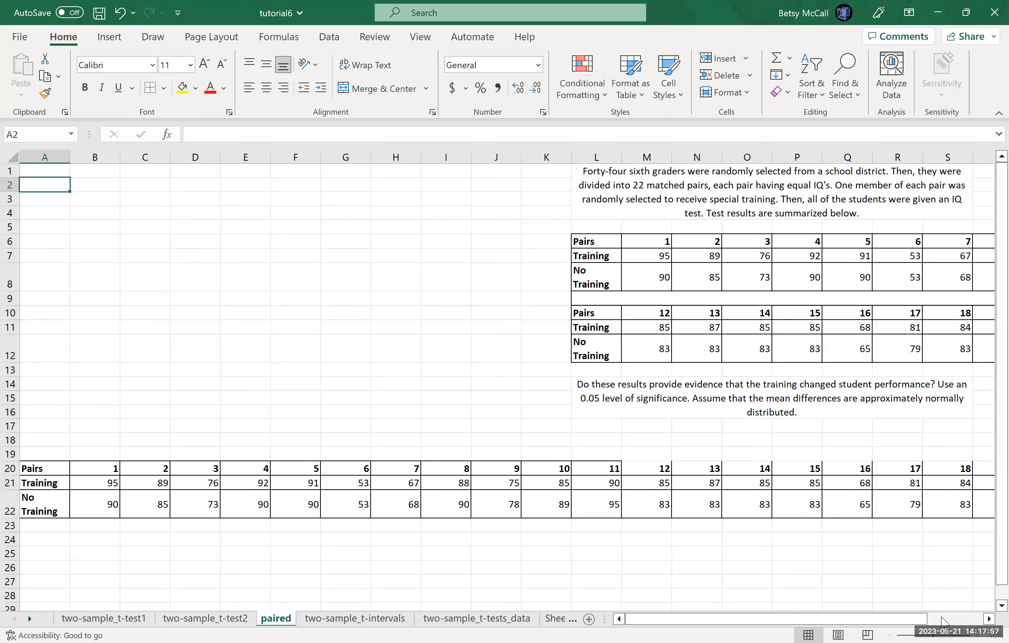
click(989, 619)
click(988, 621)
click(988, 620)
click(988, 621)
click(989, 620)
click(989, 621)
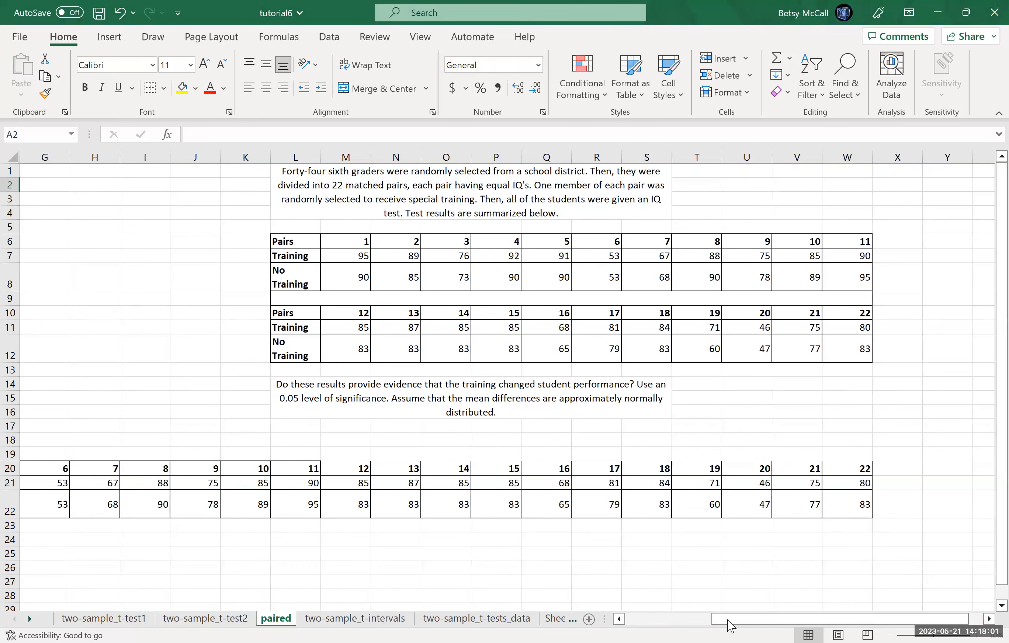
click(619, 620)
click(619, 619)
click(619, 620)
click(620, 620)
click(619, 619)
click(619, 619)
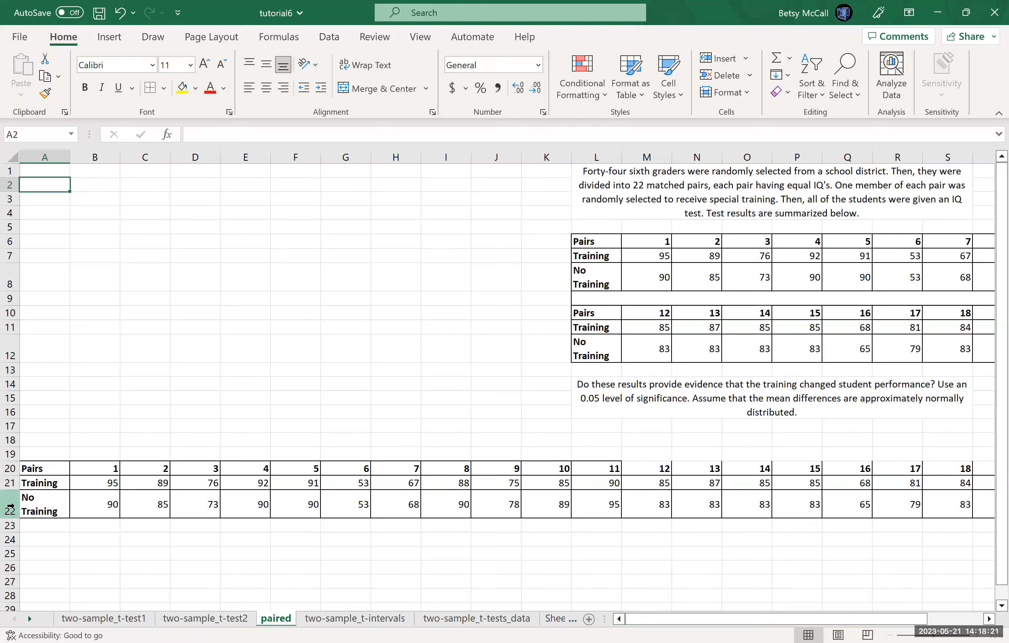
Label cell A23 "Differences" and widen column A so that the label fits on one line.
click(34, 523)
text(Diffre)
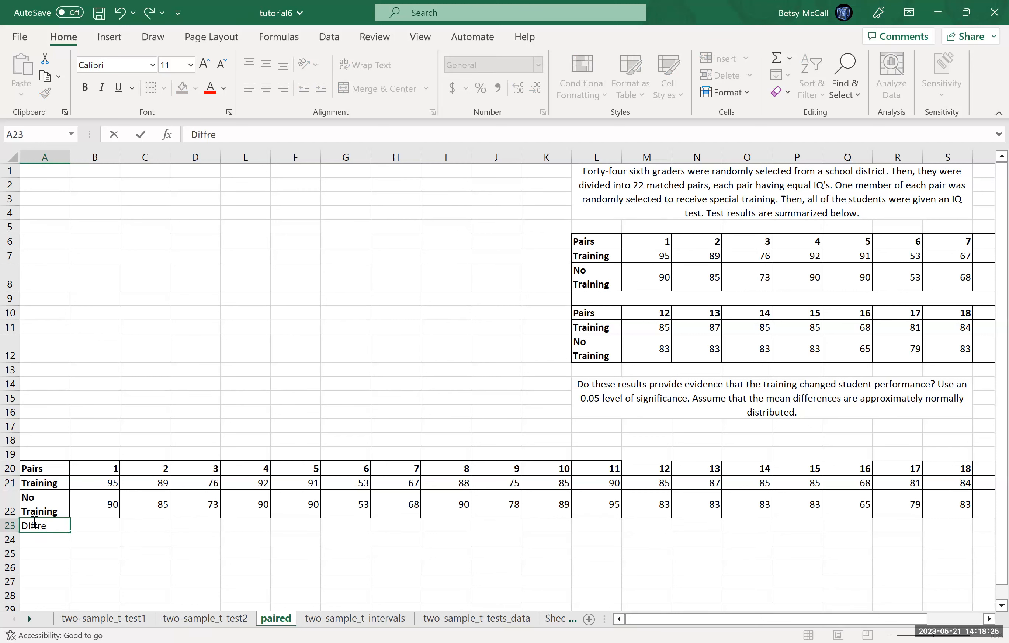
key(BackSpace)
key(BackSpace)
text(erences)
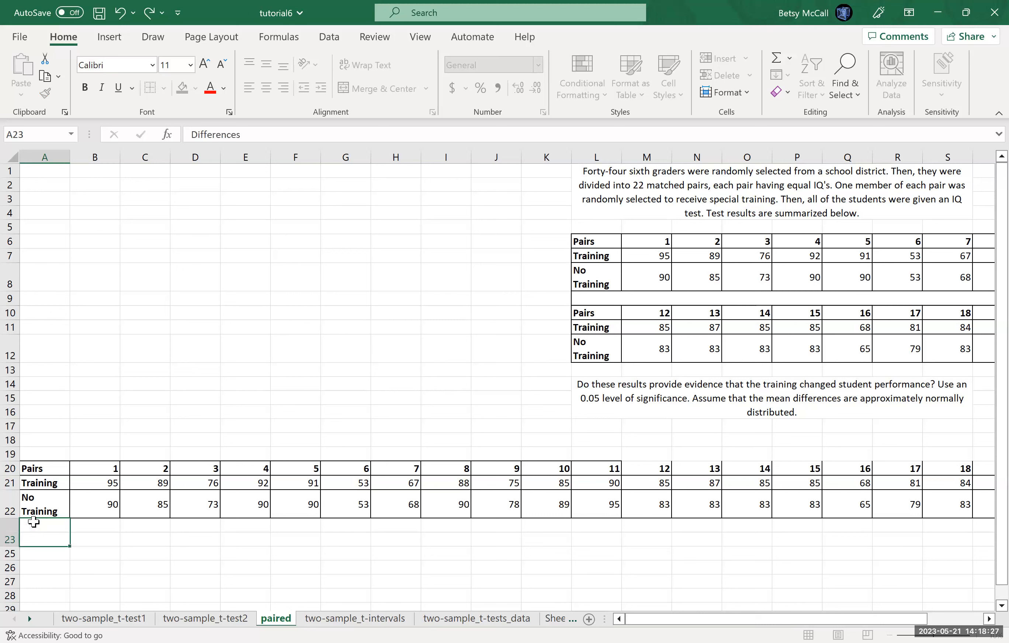
key(Tab)
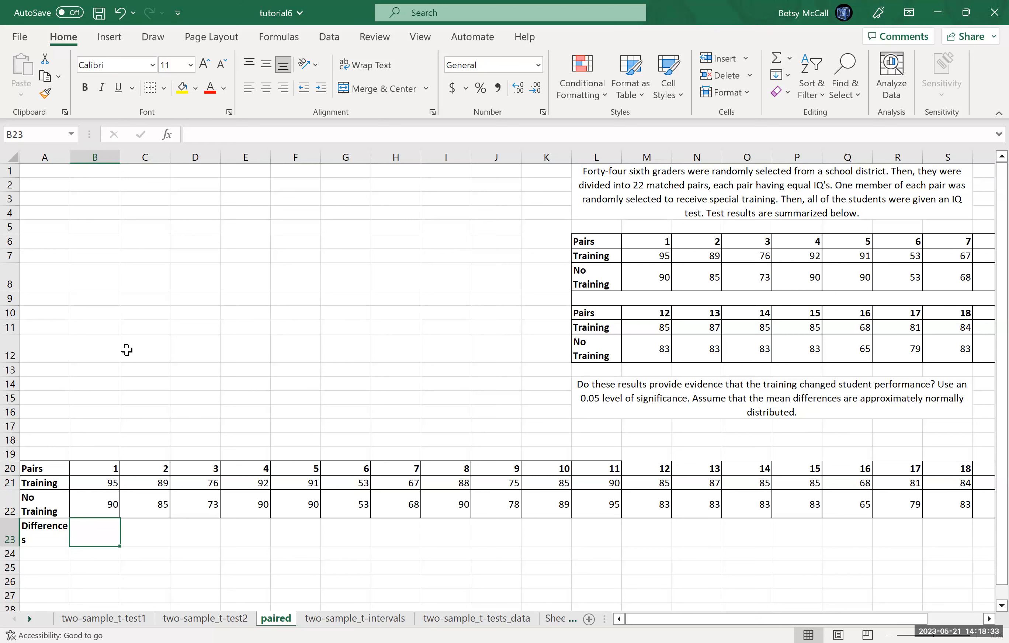
double_click(70, 158)
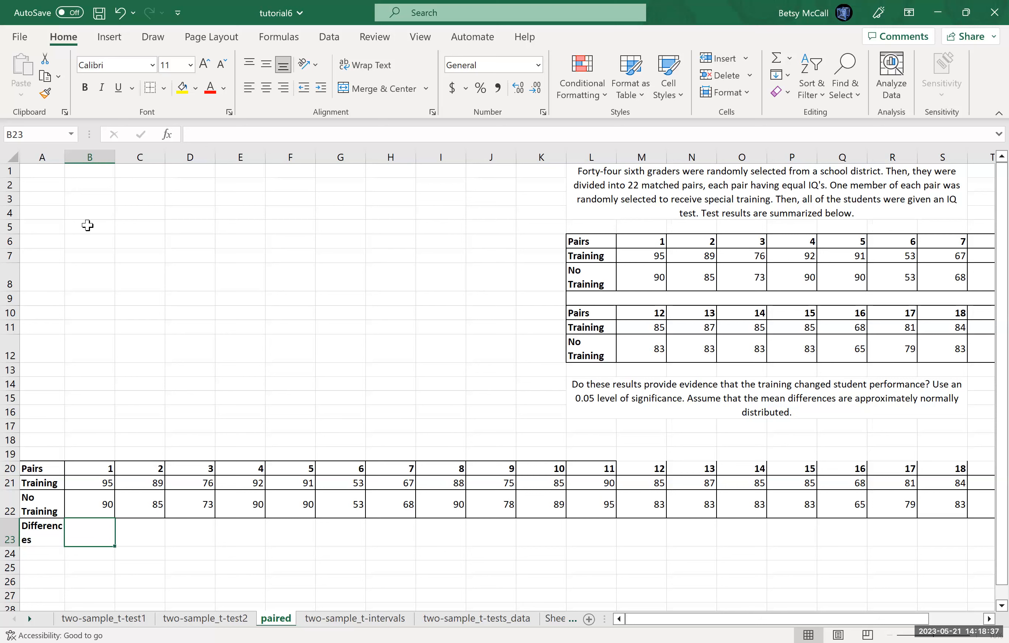
drag(63, 159, 82, 159)
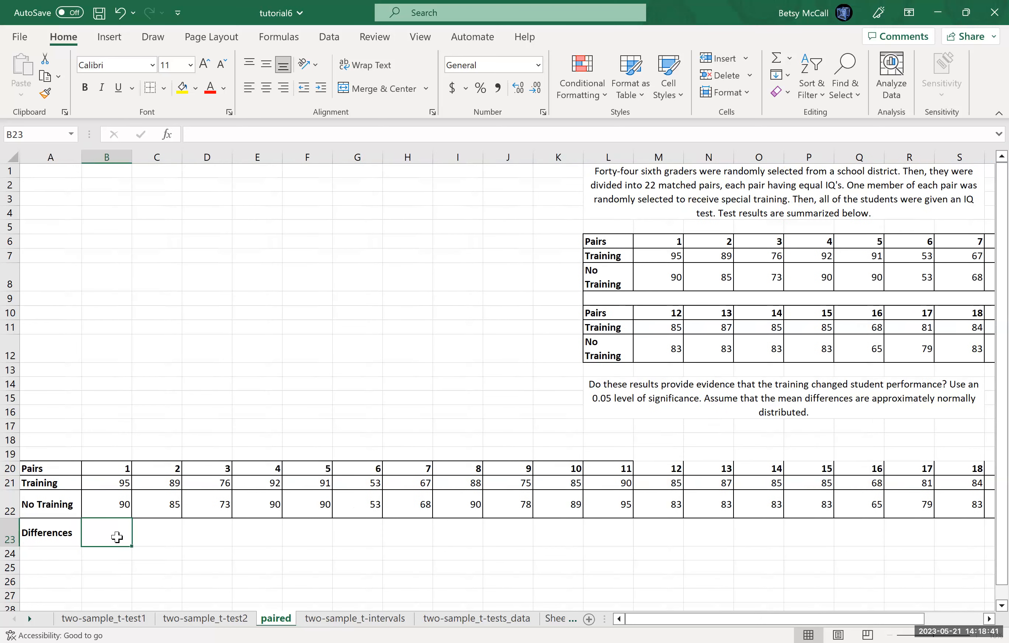
Calculate the first pair's difference in B23 with =B21-B22 and fill the formula across row 23 through W23.
text(=)
click(121, 486)
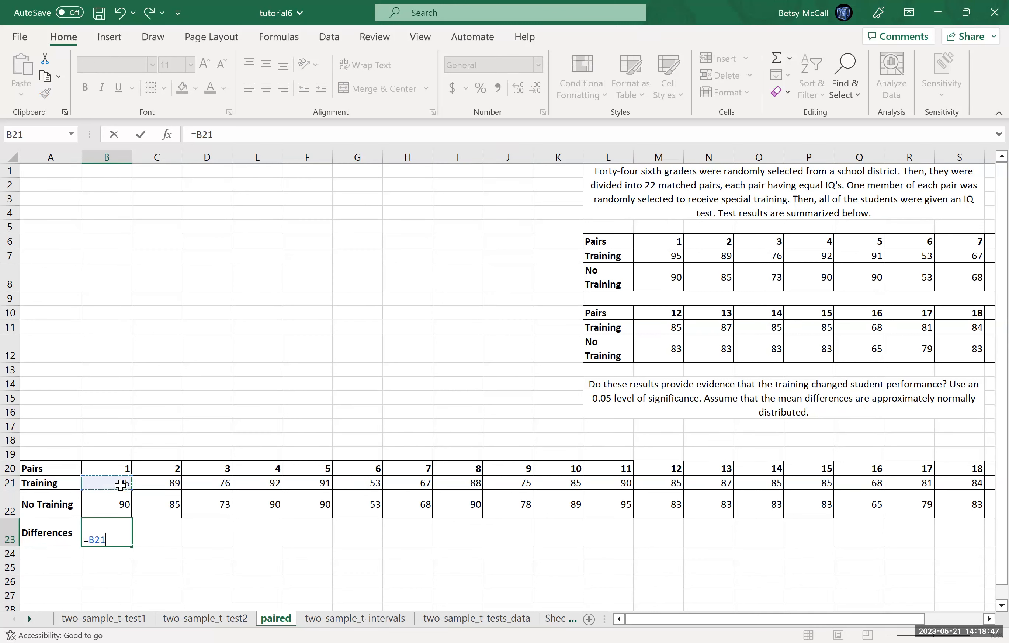
text(-)
click(111, 511)
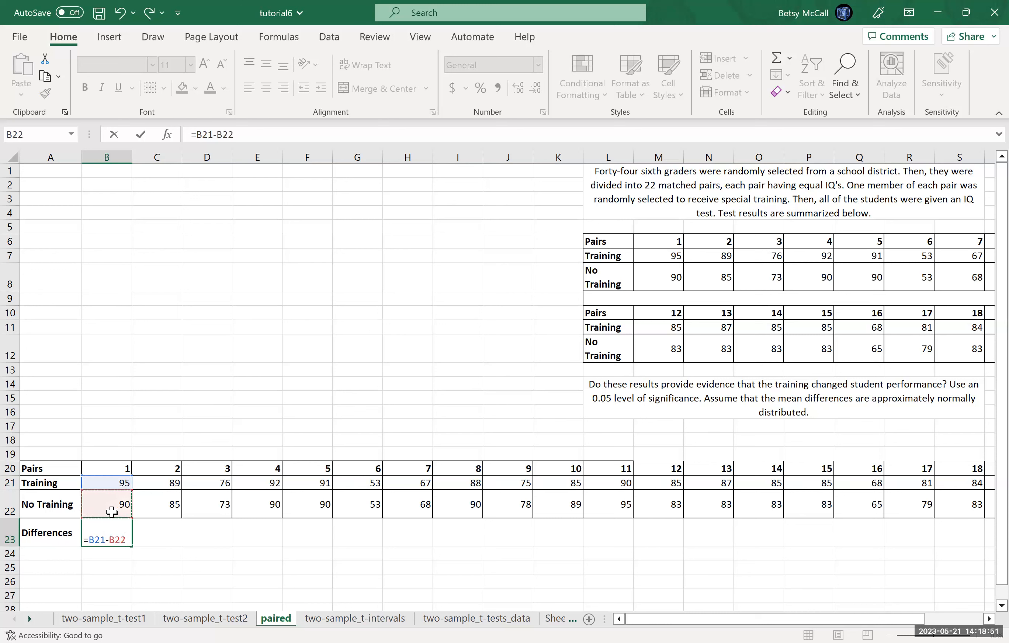
key(Return)
click(117, 531)
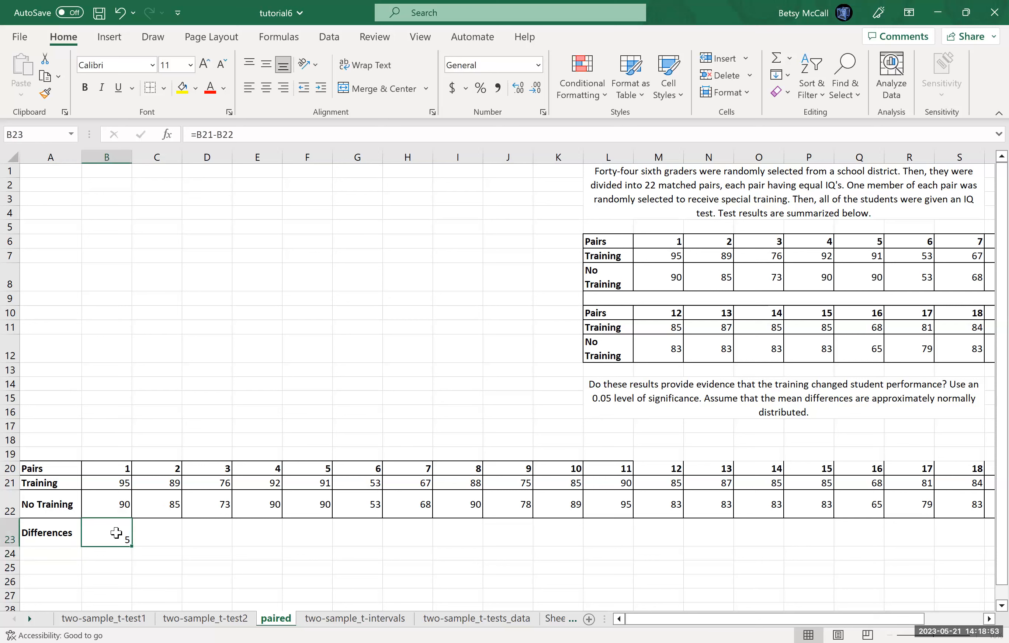
mouse_move(128, 546)
mouse_down()
mouse_move(970, 561)
mouse_move(991, 549)
mouse_move(949, 556)
mouse_move(912, 541)
mouse_up()
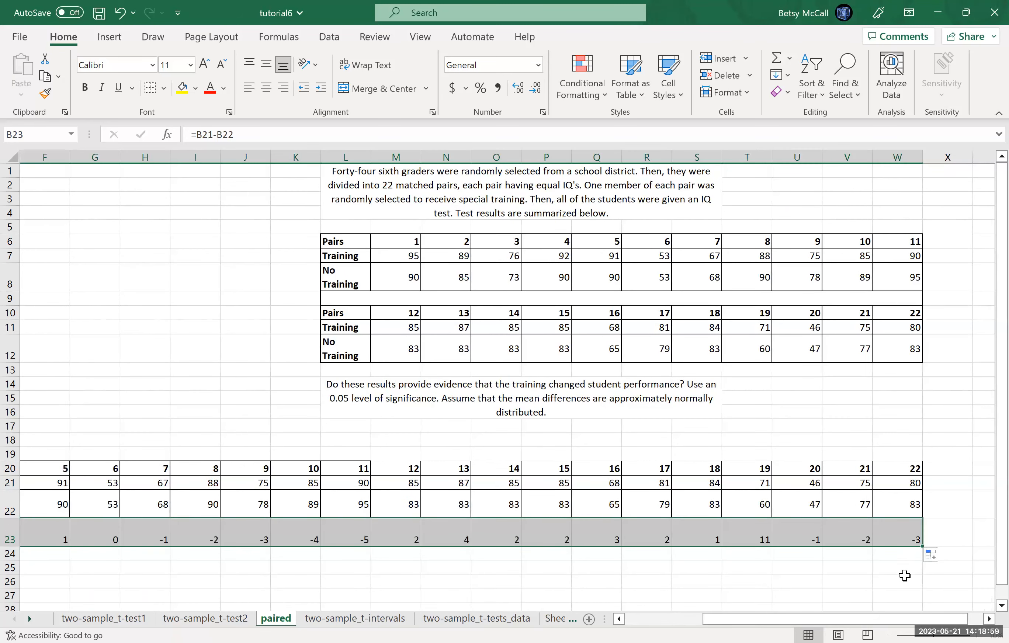
drag(914, 625, 127, 584)
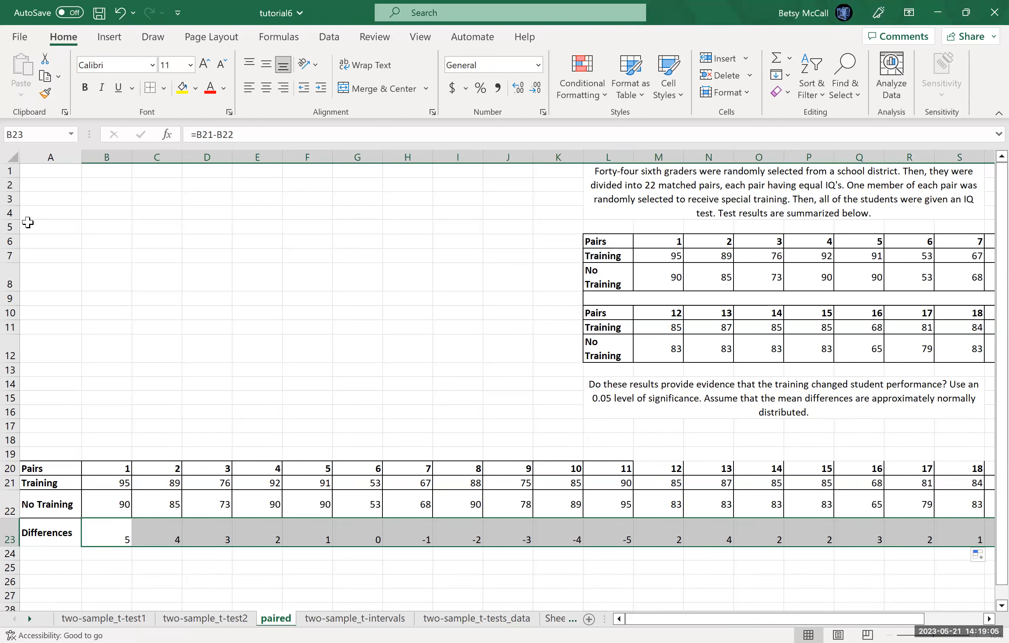
Label A2 "mean" and calculate the mean of the differences in B2 with AVERAGE over B23:W23.
click(39, 183)
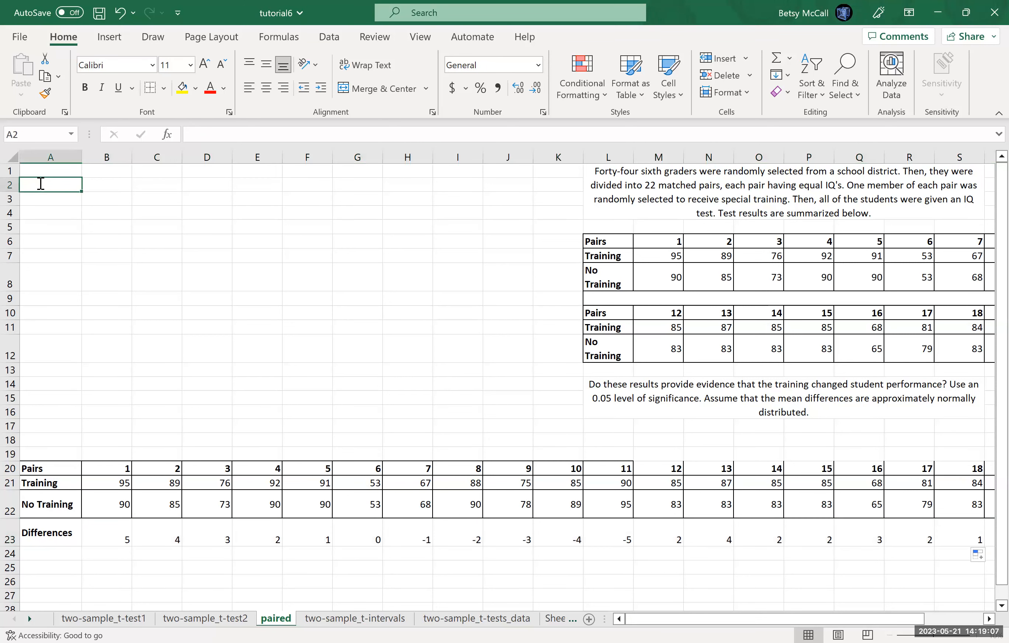
text(mean)
key(Tab)
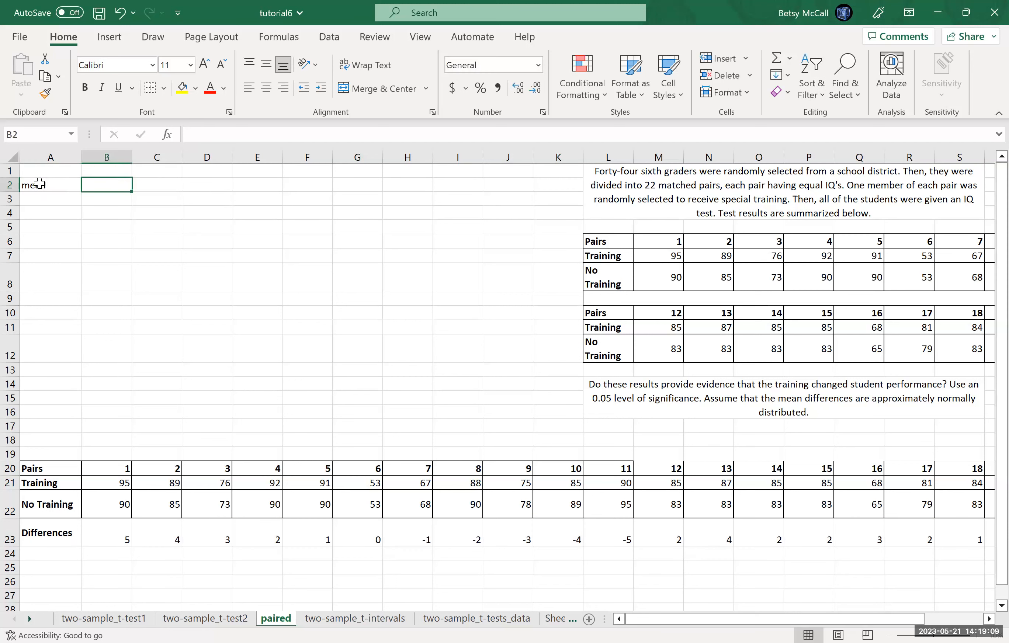
text(=)
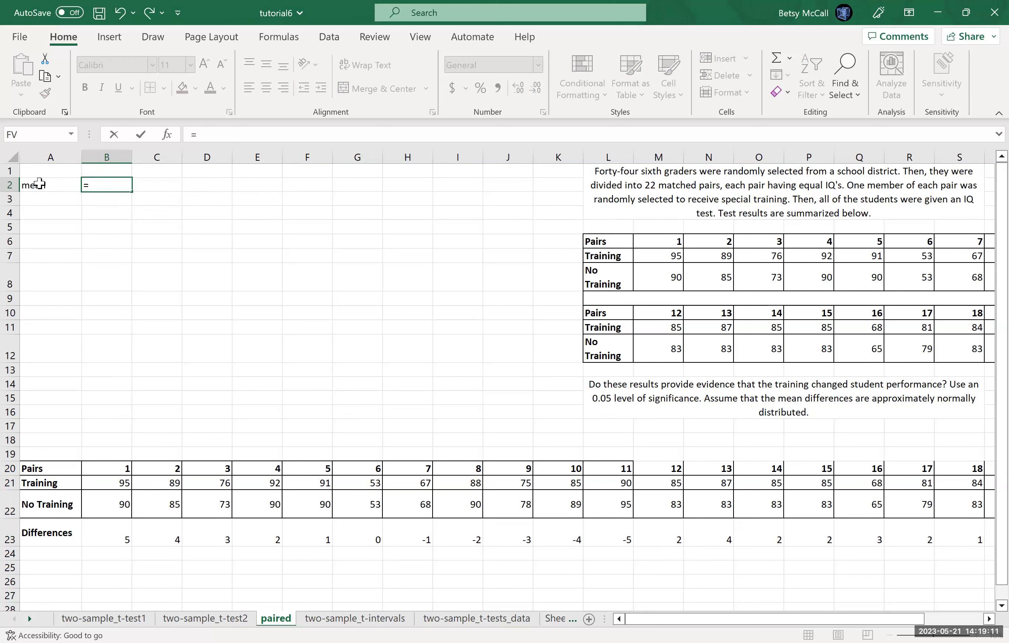
text(AVERAGE()
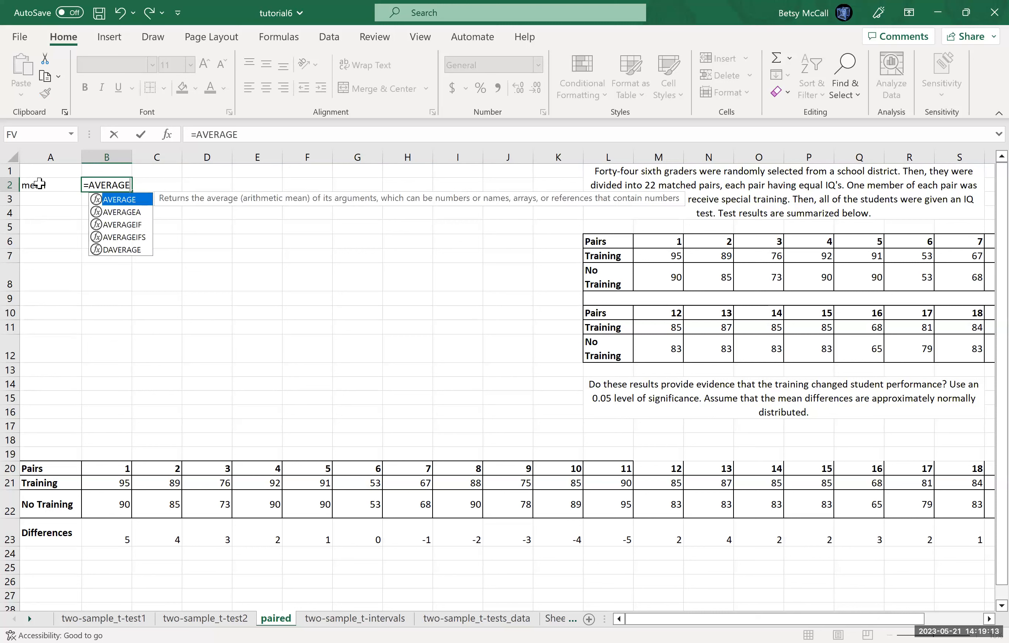
click(102, 541)
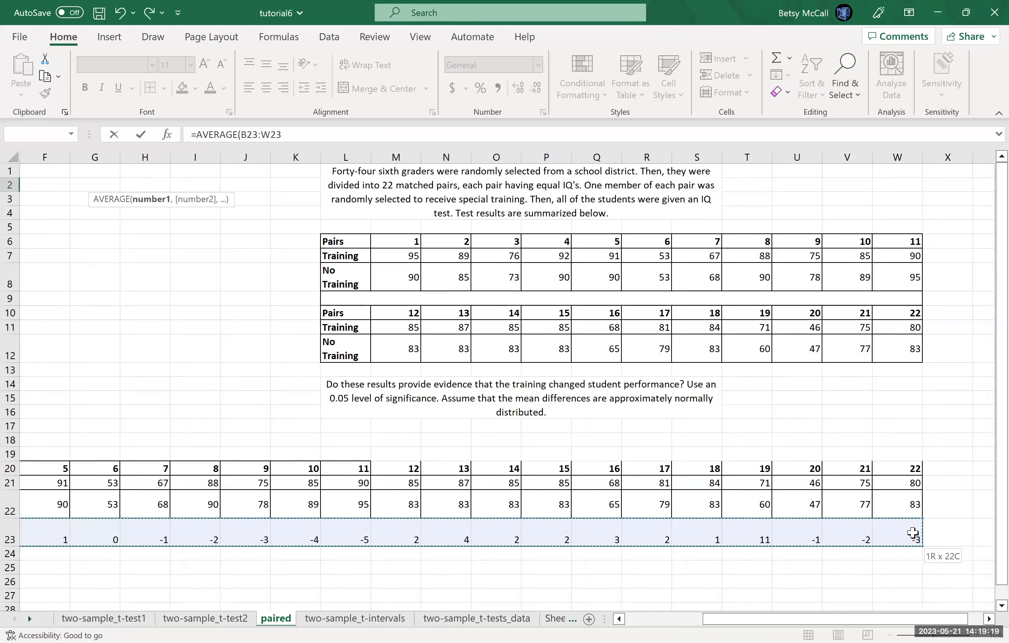
drag(913, 533, 913, 533)
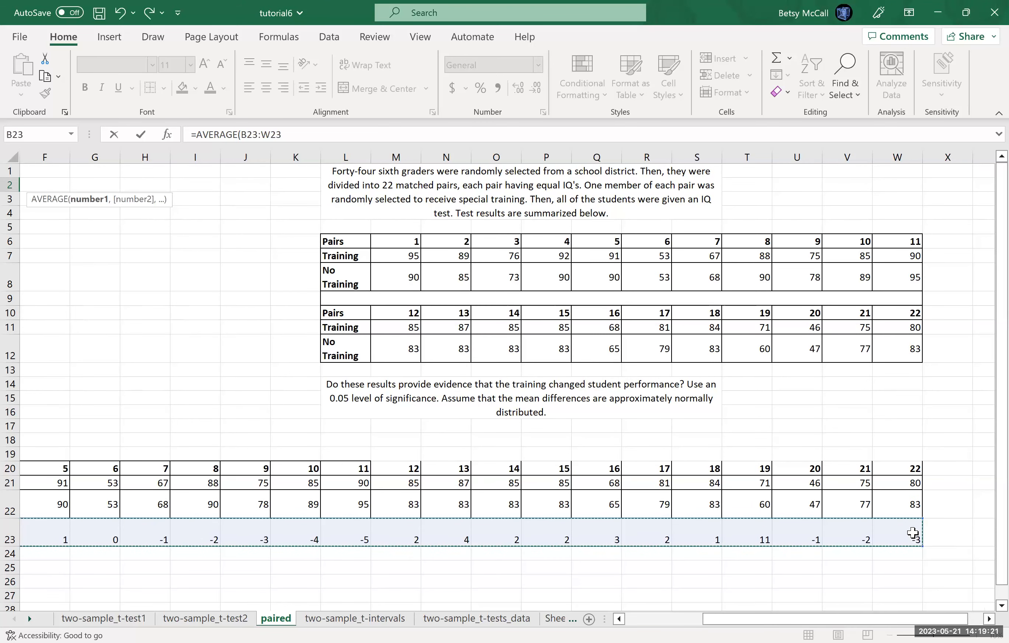
key(Return)
Label A3 "st.dev" and calculate the differences' sample standard deviation in B3 with STDEV.S over B23:W23.
text(st.dev)
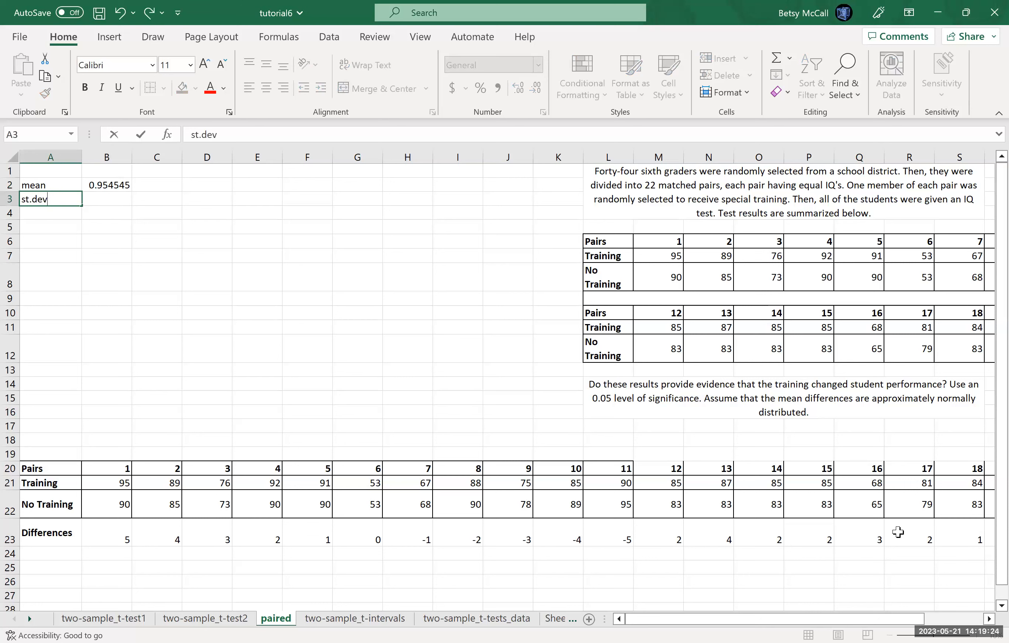
key(Tab)
text(=)
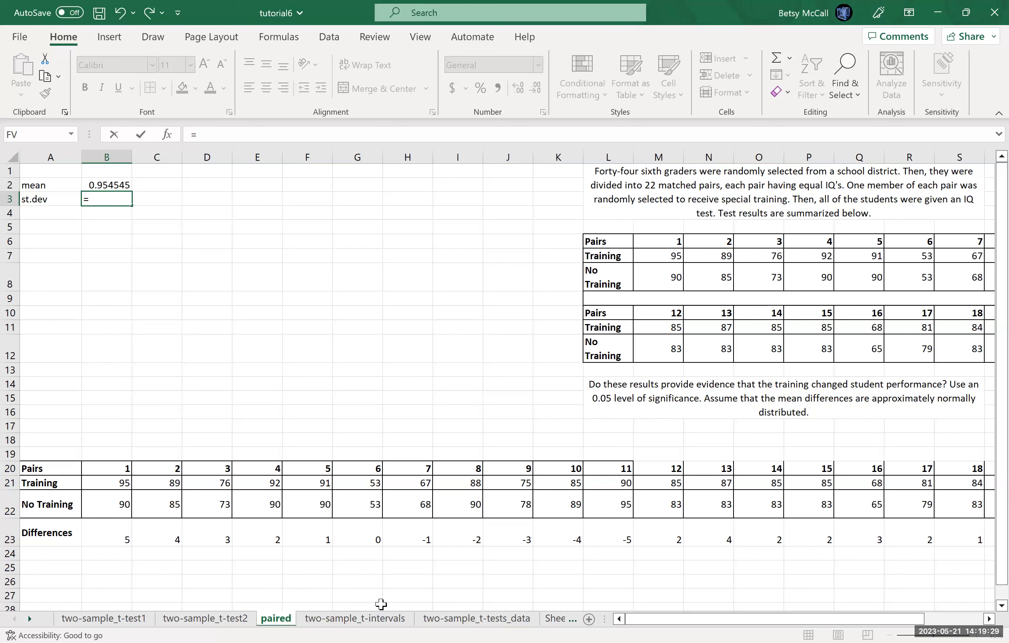
text(STDEV)
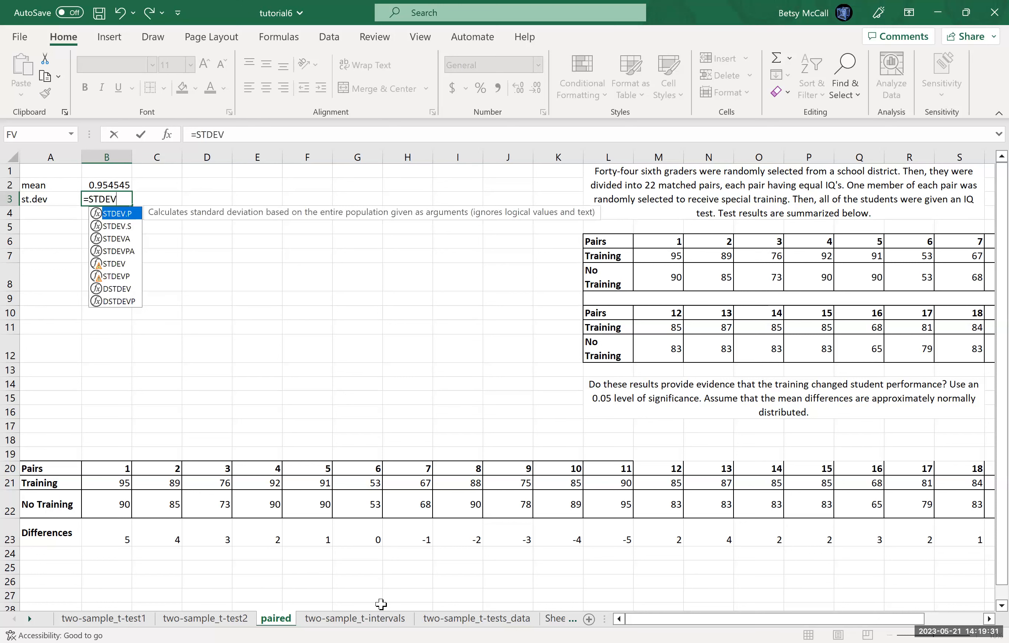
text(.S()
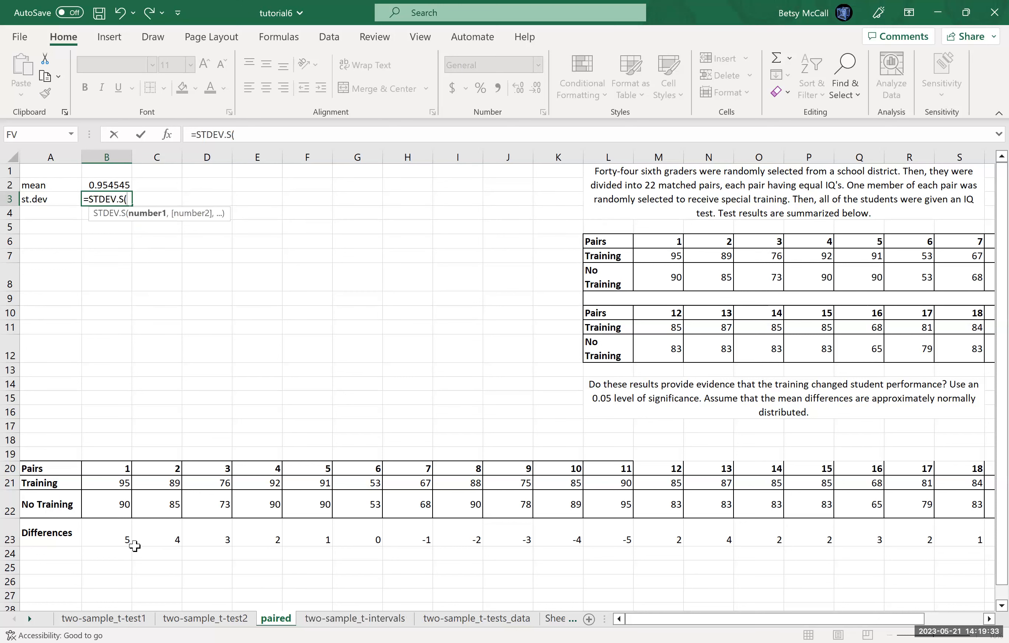
click(123, 534)
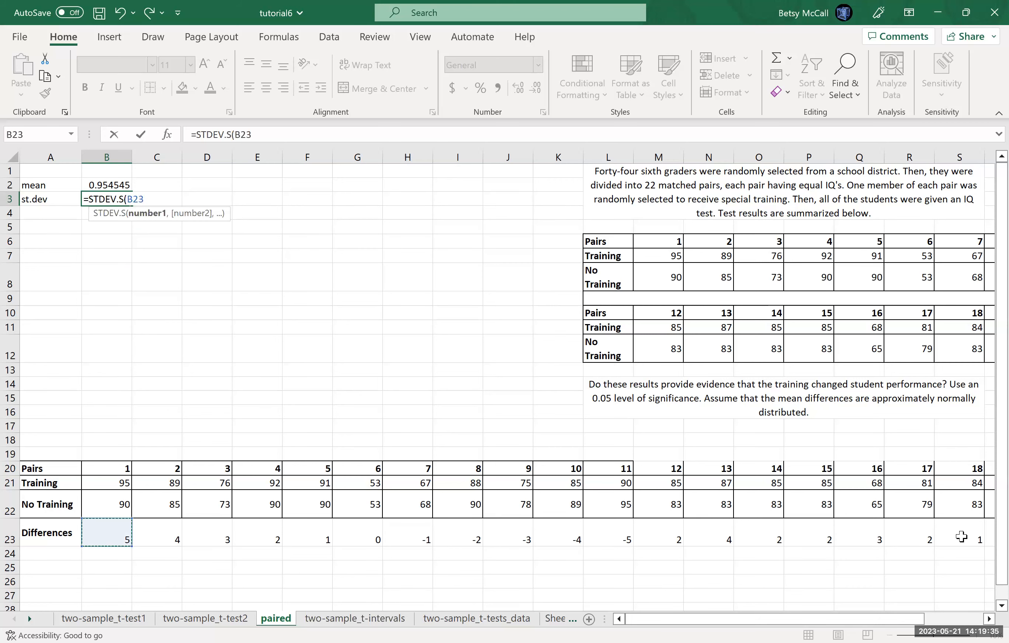
drag(986, 534, 905, 531)
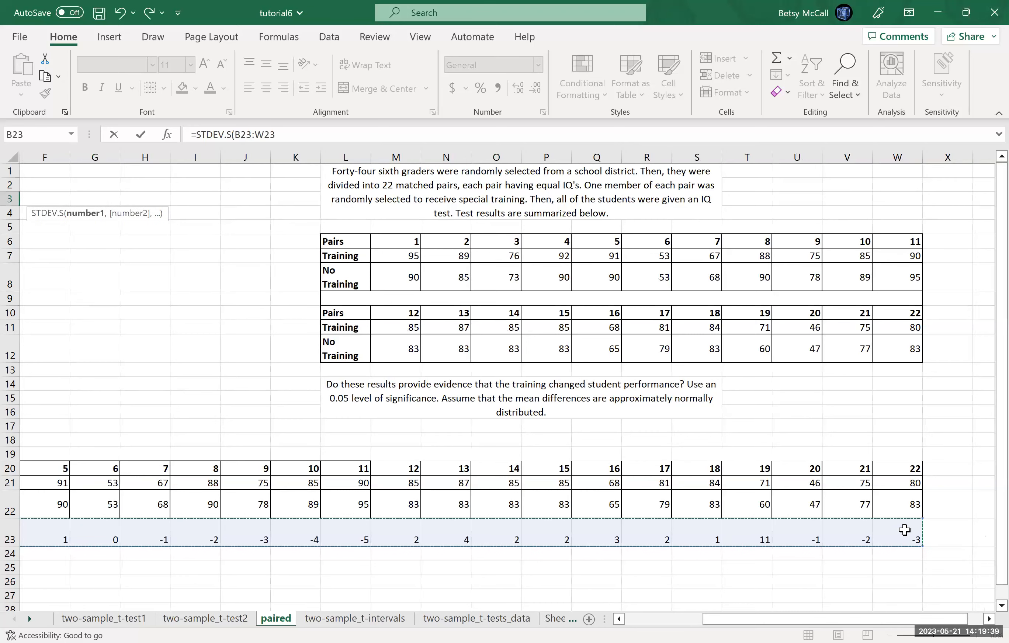
key(Return)
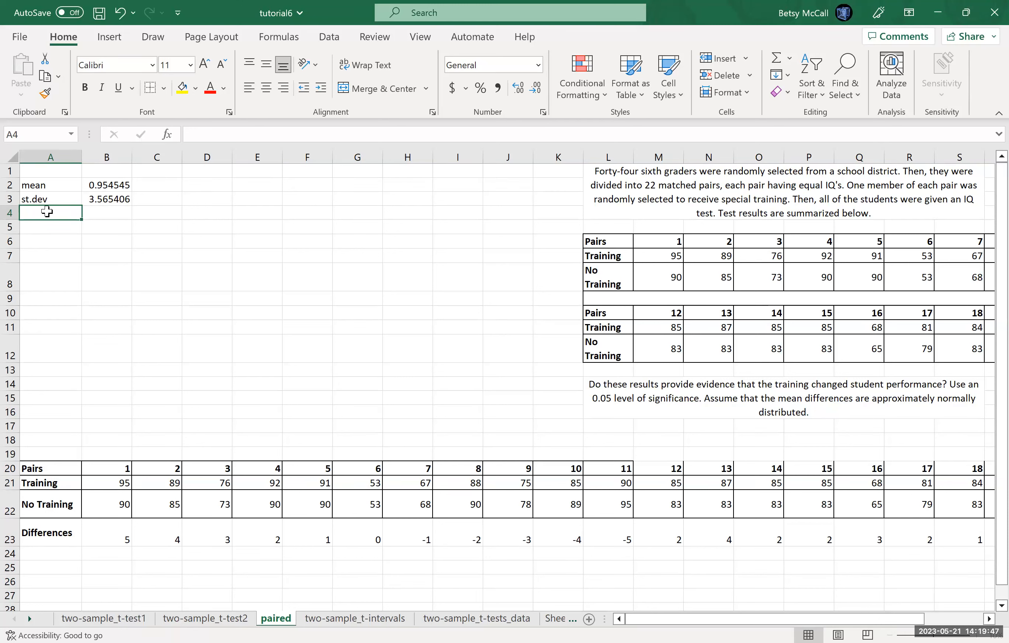
Label A4 "n" and enter the sample size 22 in B4.
text(n)
key(Tab)
text(22)
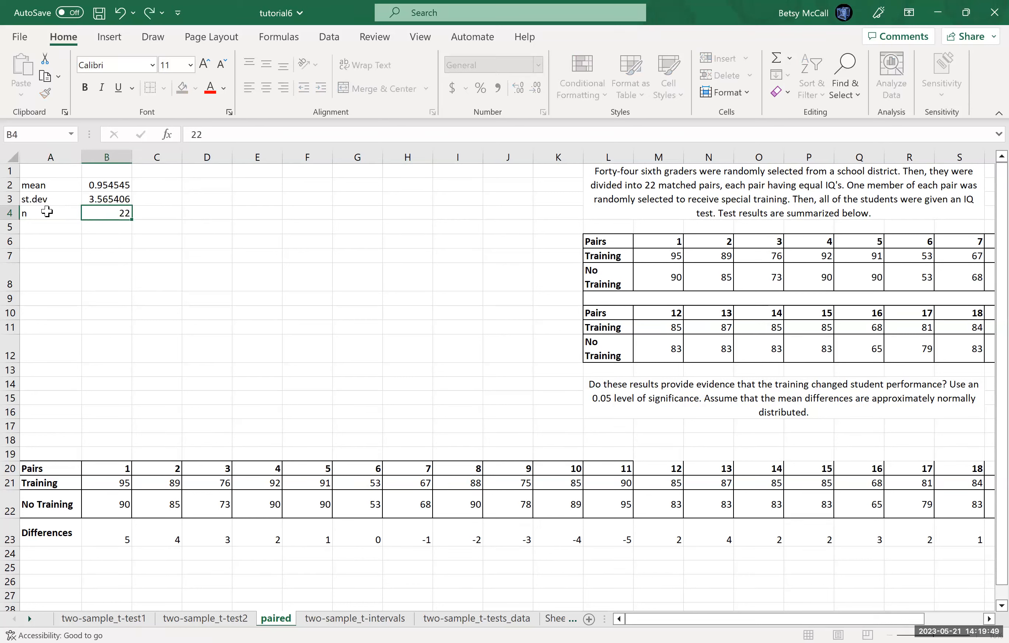
Label A5 "se" and calculate the standard error of the differences in B5 with =B3/SQRT(B4).
key(Return)
text(se)
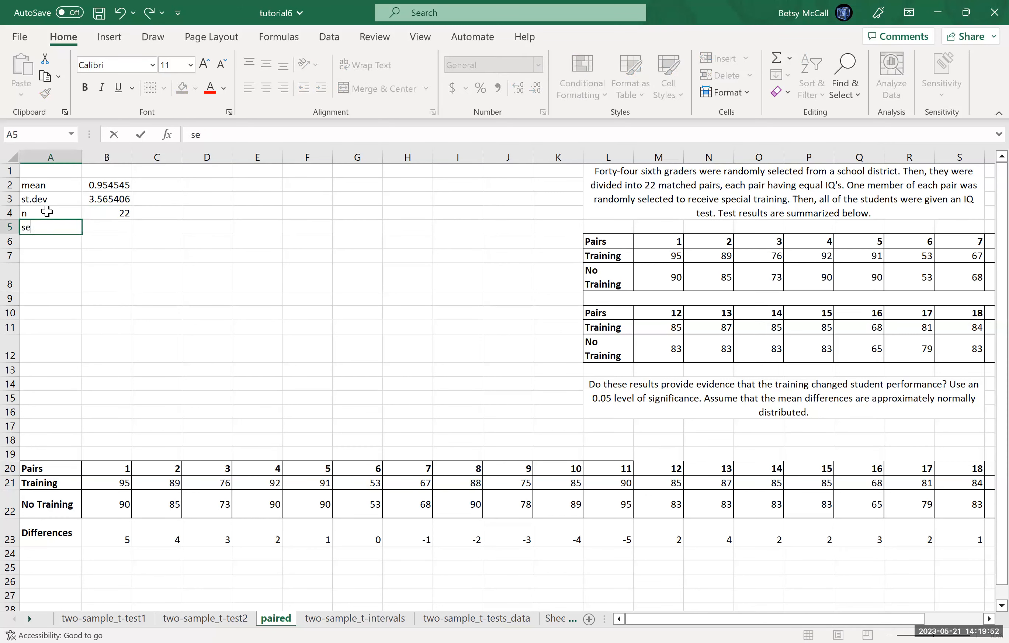
key(Tab)
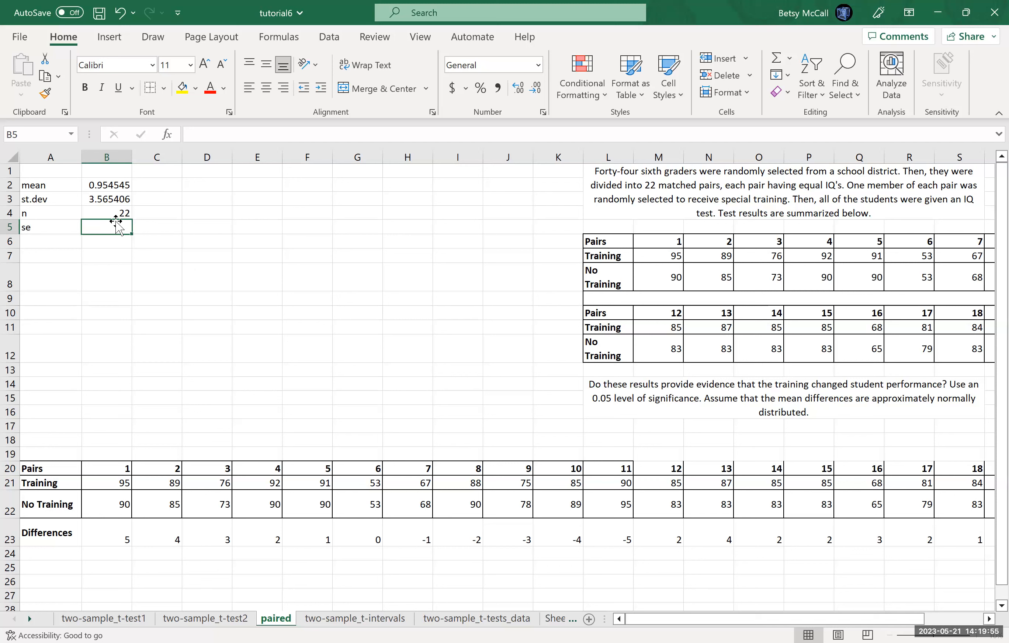
text(=)
click(108, 199)
text(/)
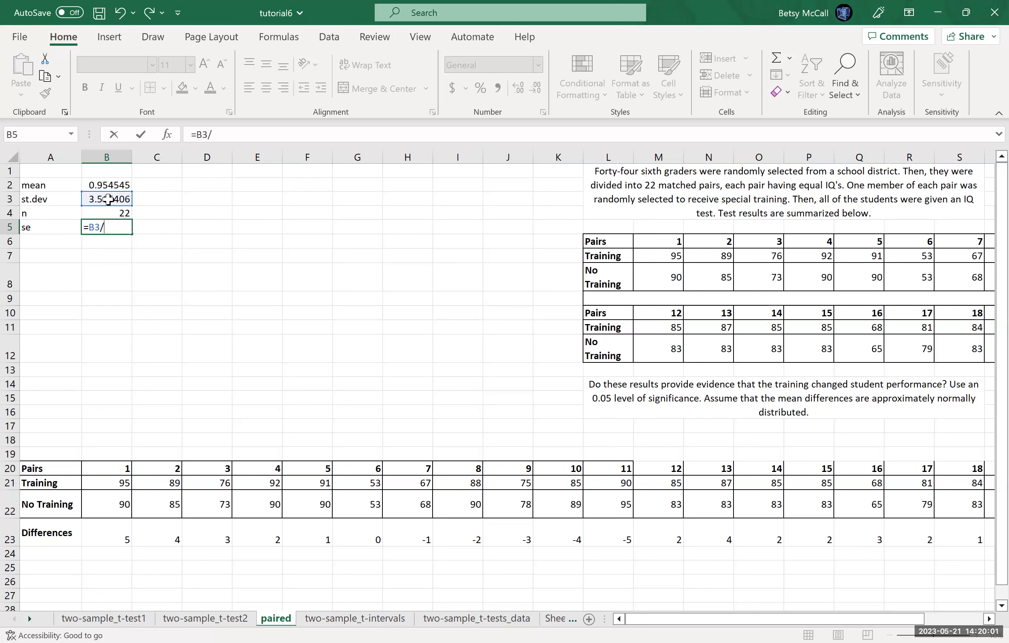
text(SQRT()
click(122, 214)
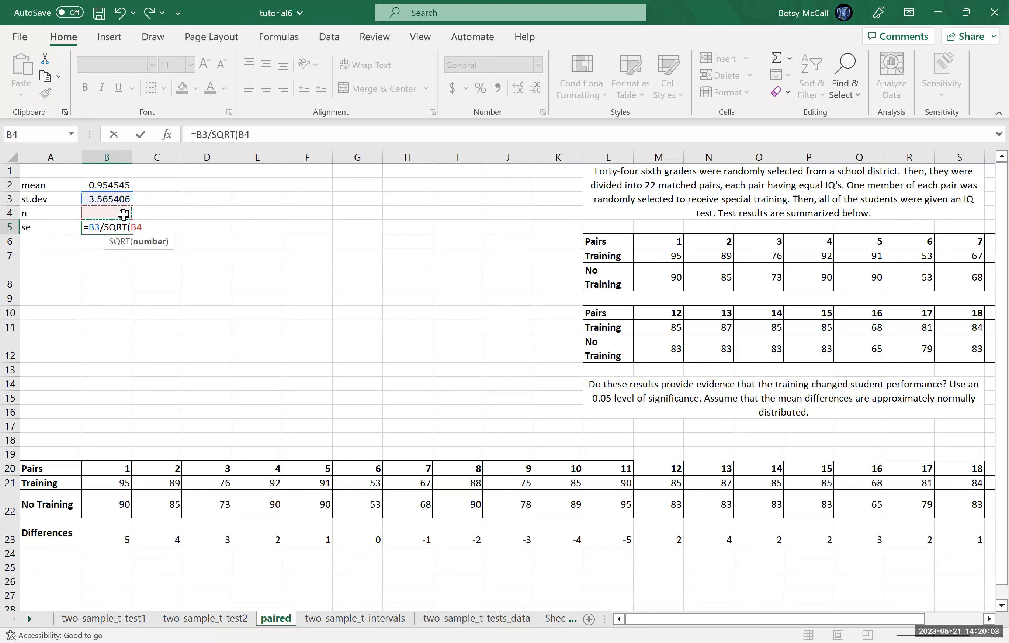
key(Return)
Label A6 "test-stat" and calculate the test statistic in B6 with =B2/B5.
click(66, 242)
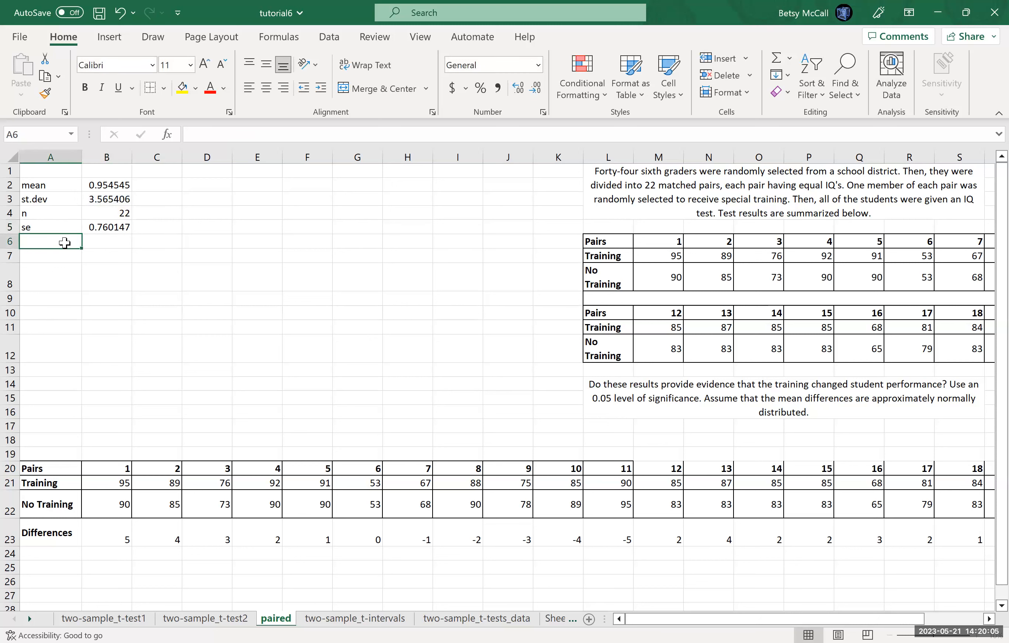
text(test-stat)
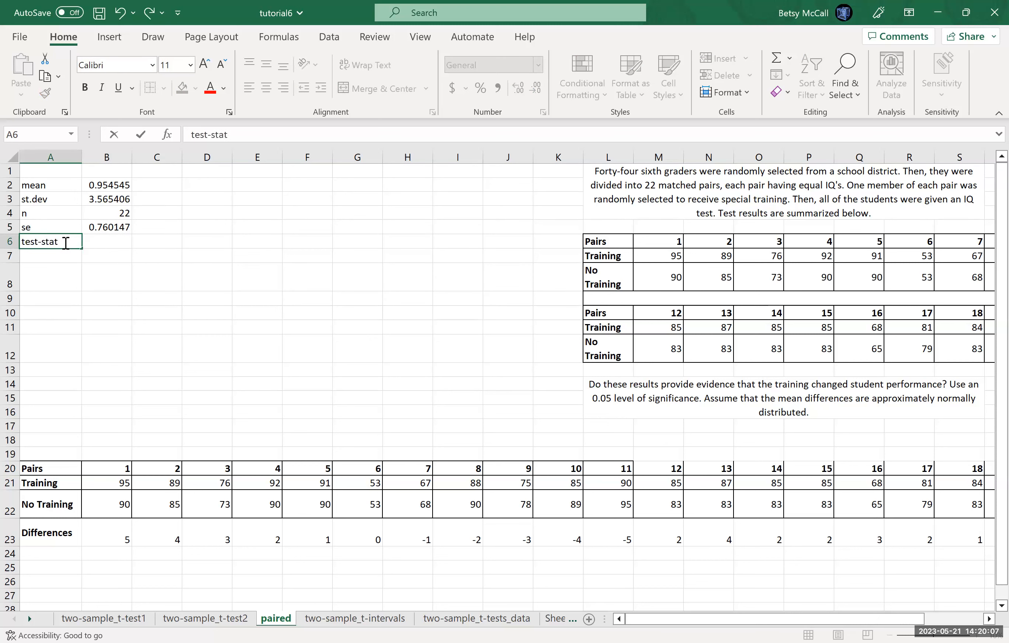
key(Tab)
text(=)
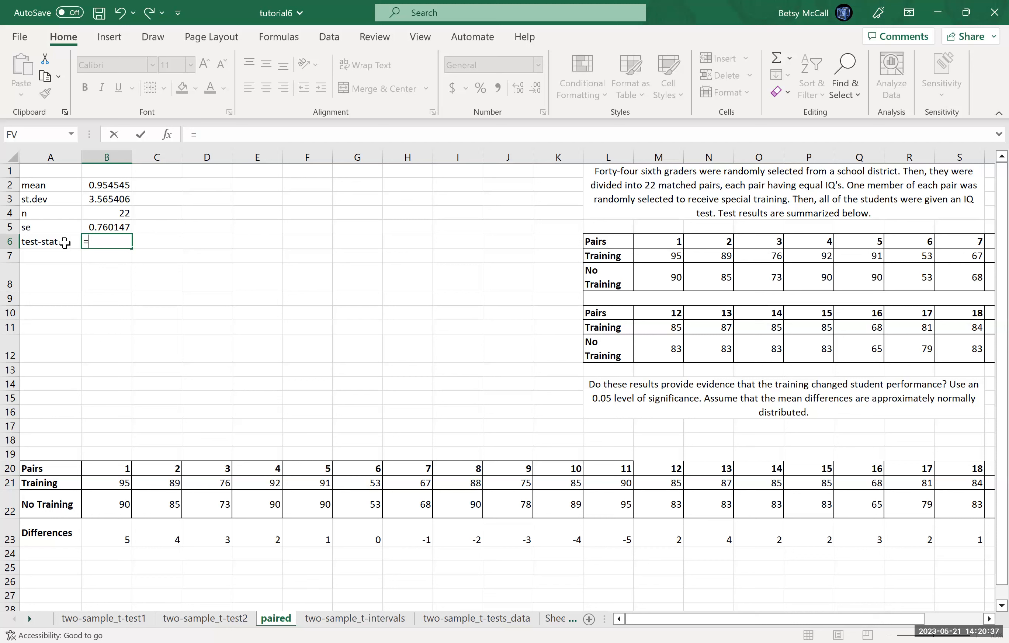
click(109, 184)
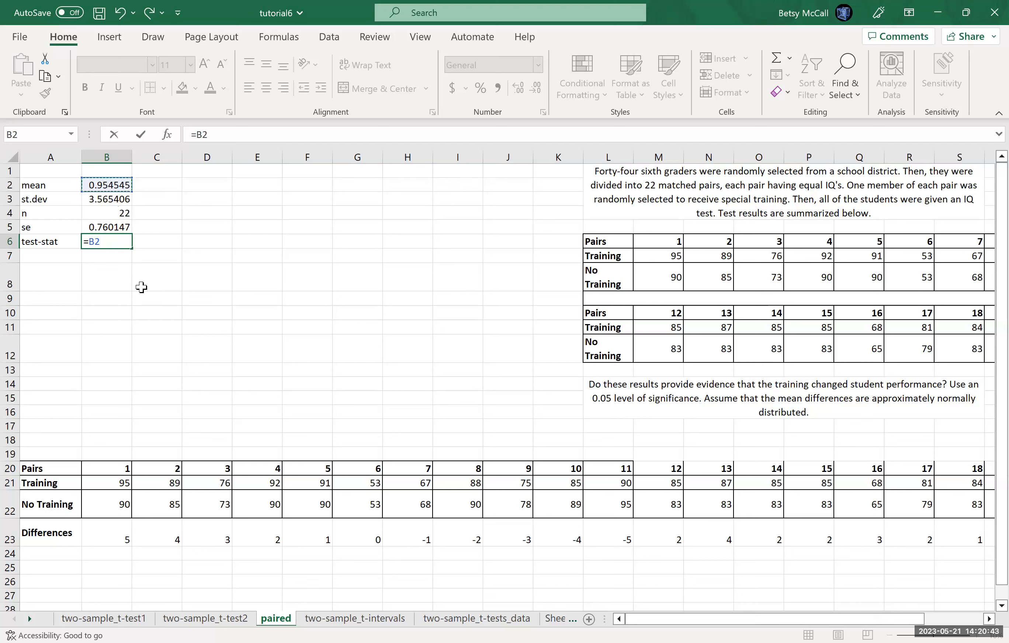
text(/)
click(106, 227)
key(Return)
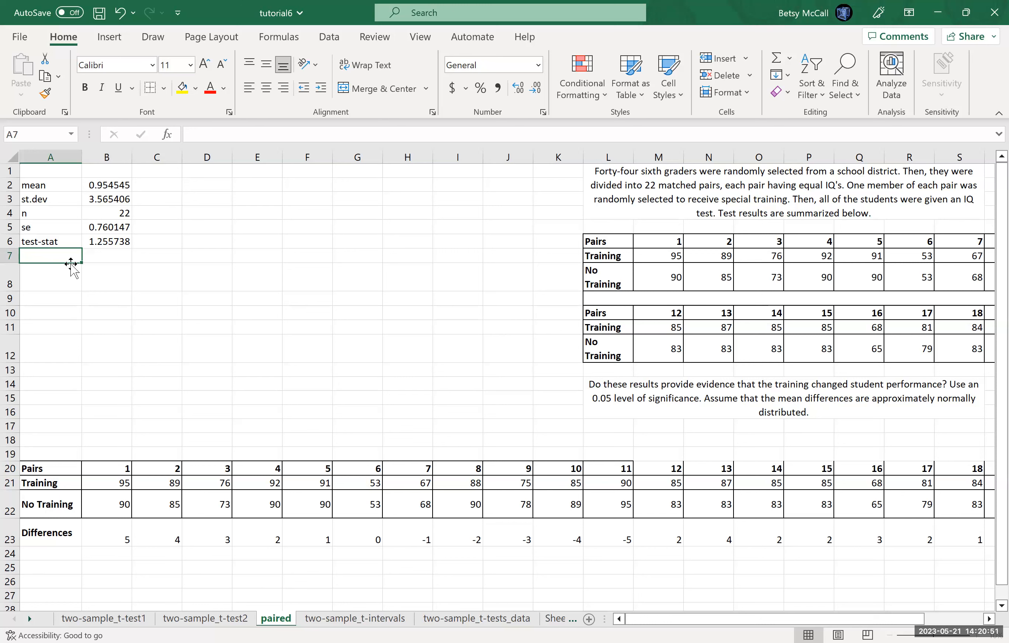
Label A7 "p-value" and calculate the two-tailed p-value in B7 with =T.DIST.2T(B6,B4-1).
text(p-value)
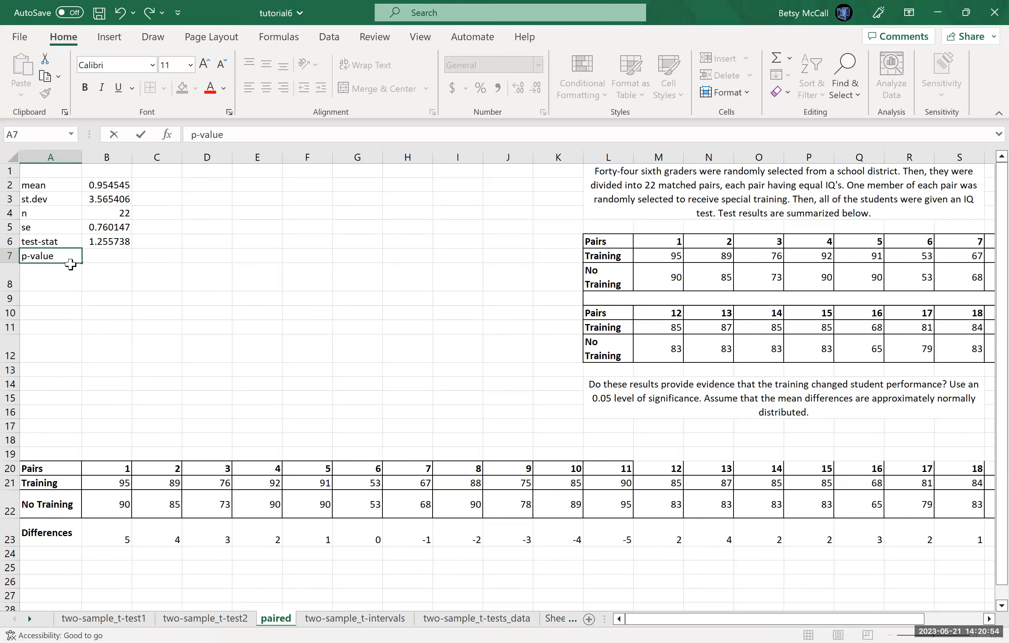
key(Tab)
text(=)
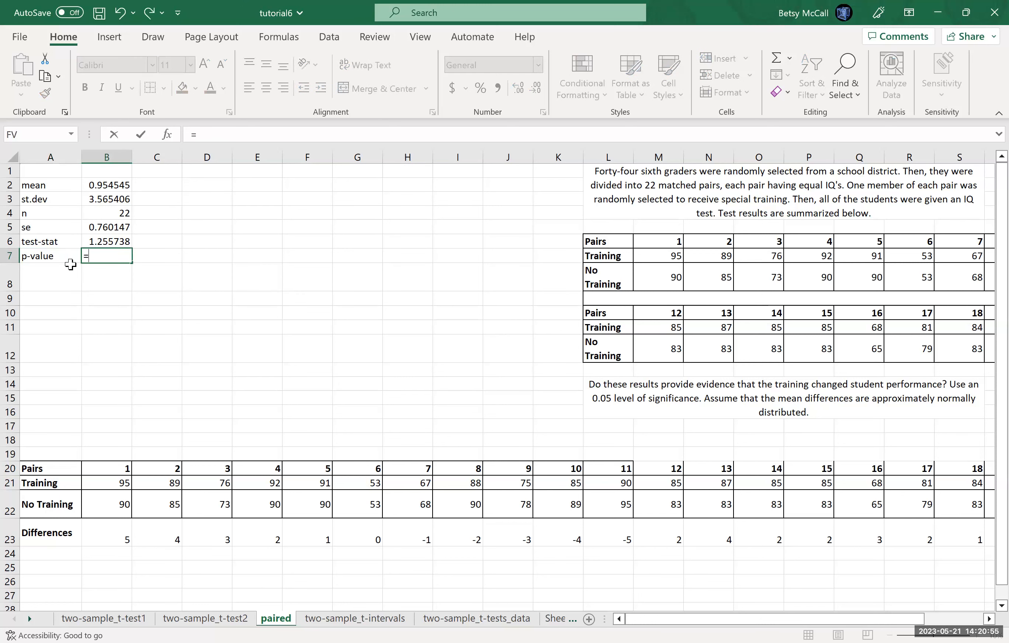
text(T.)
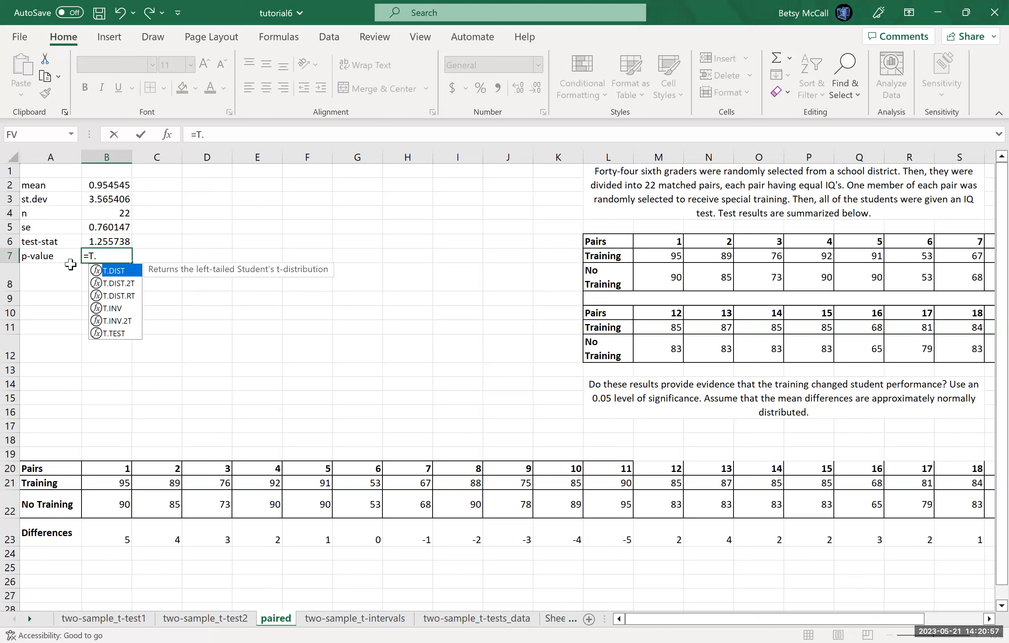
click(112, 283)
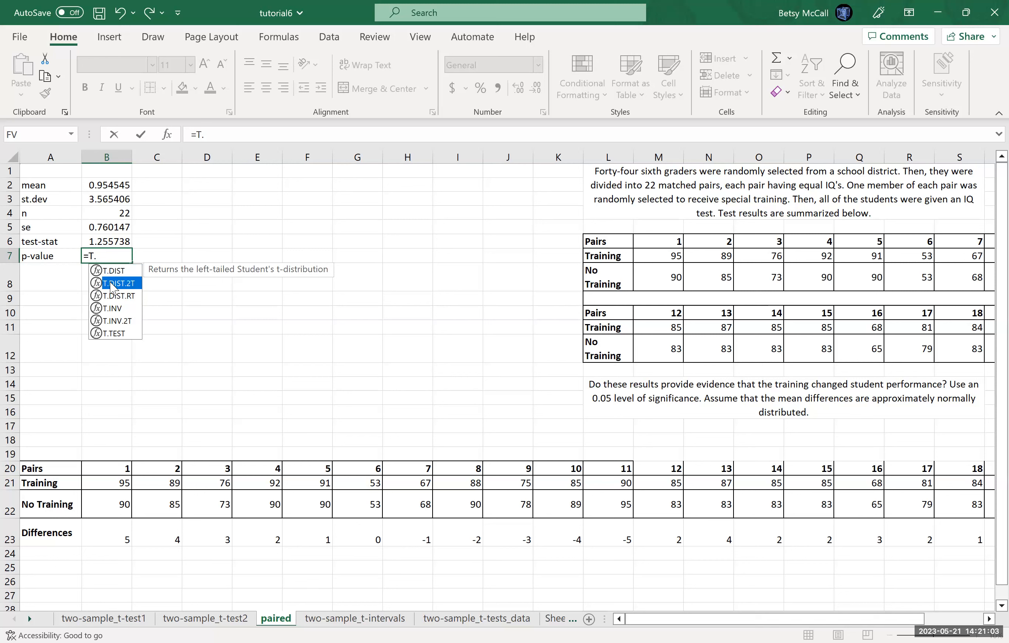
double_click(110, 283)
click(111, 242)
text(,)
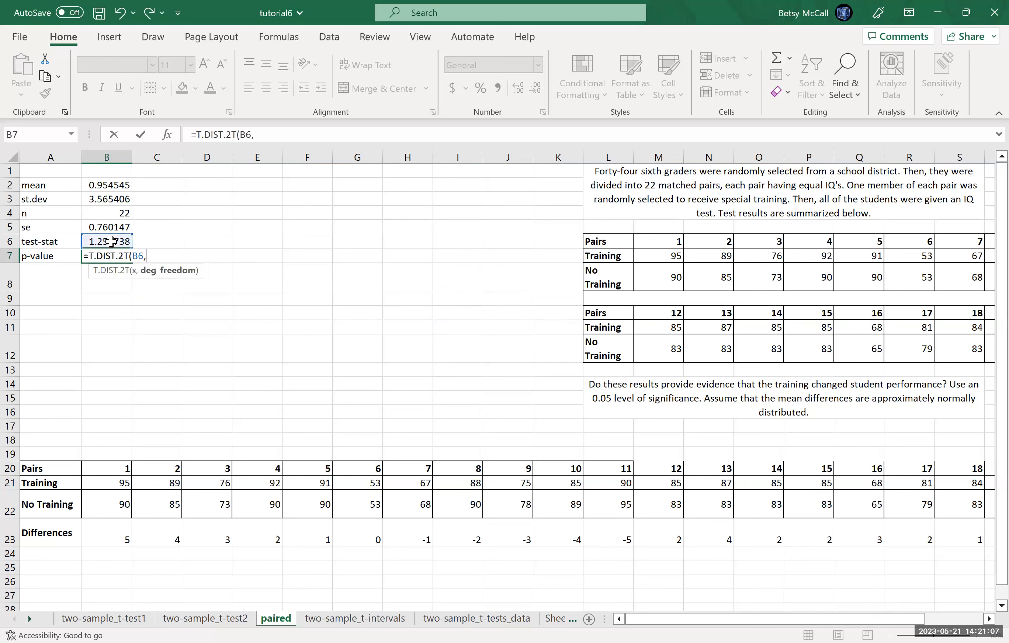
click(115, 214)
text(-1))
key(Return)
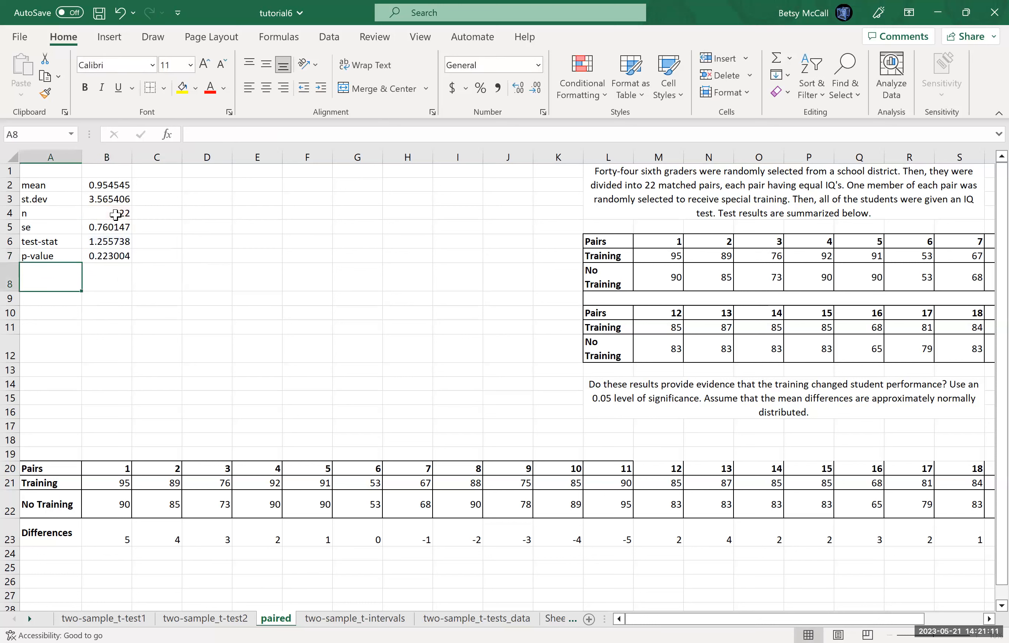
Enter "greater than 0.05" in D7 beside the p-value and "fail to reject the null" in D8.
click(215, 254)
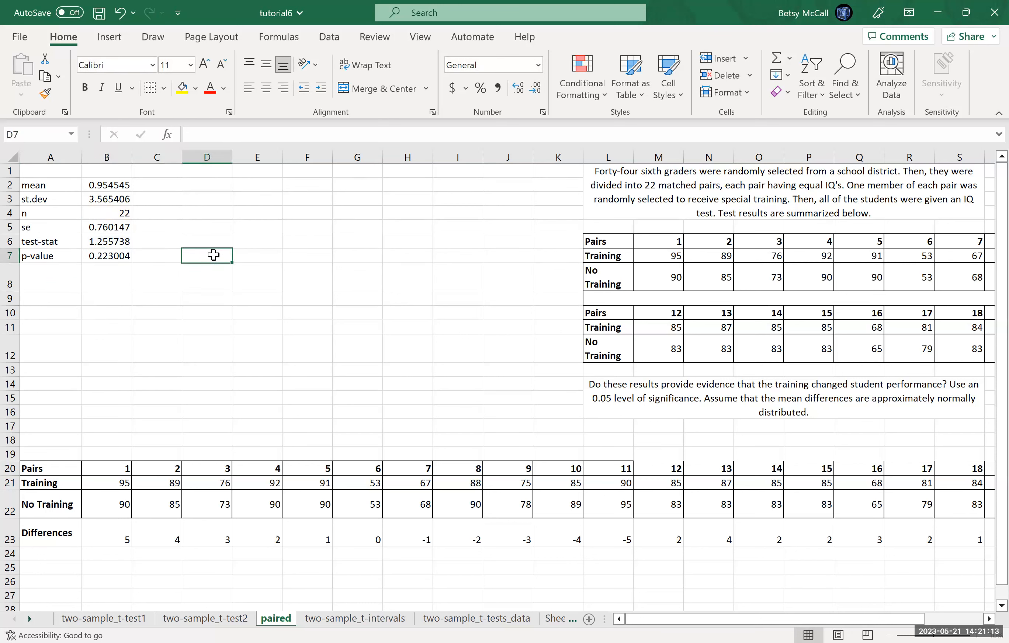
text(greater than 0)
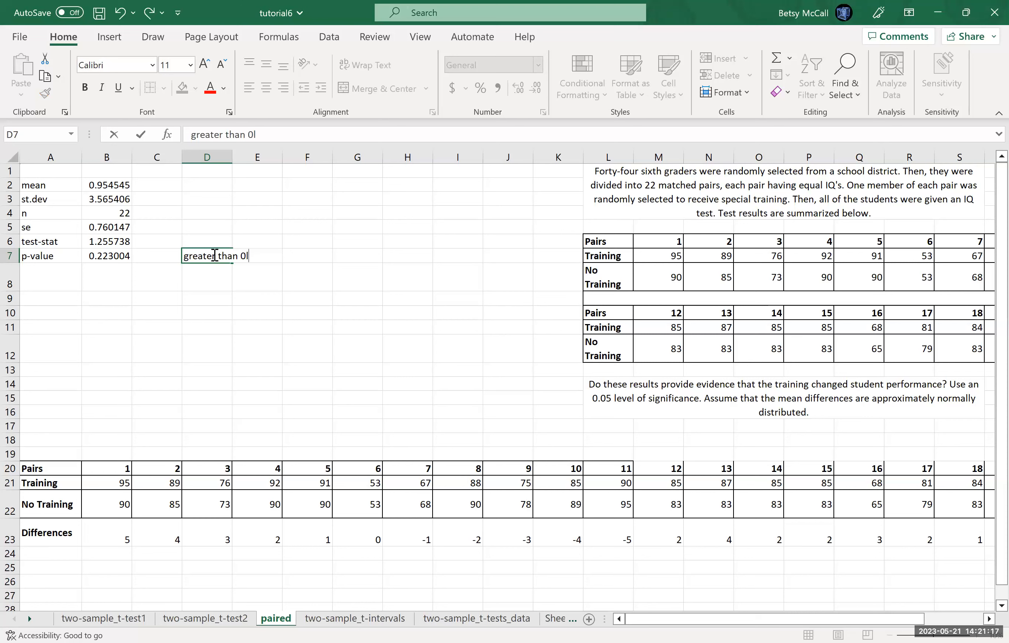
text(.05)
key(Return)
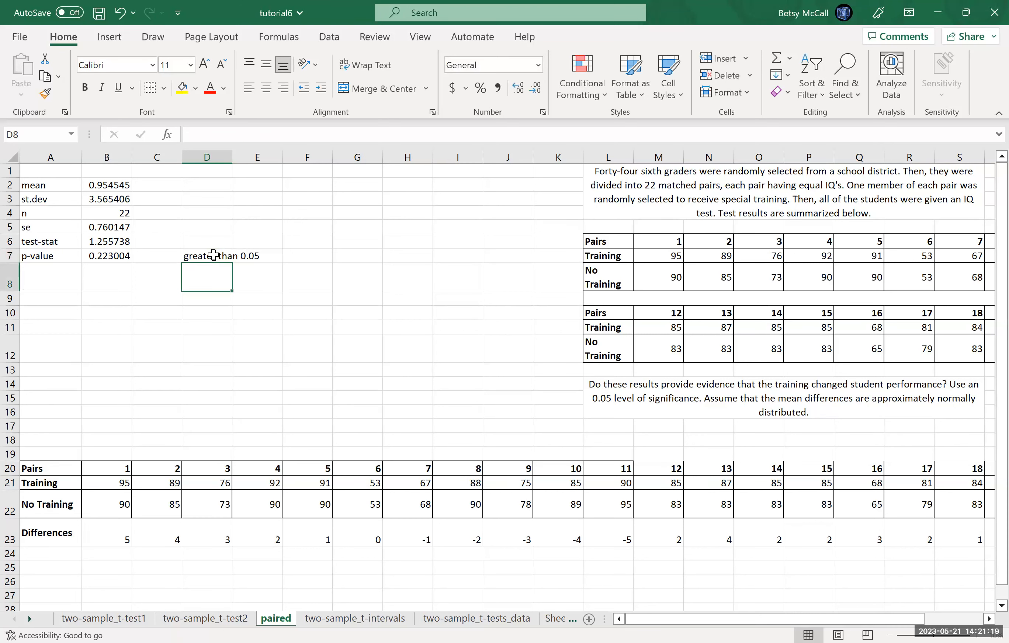
text(fail to r)
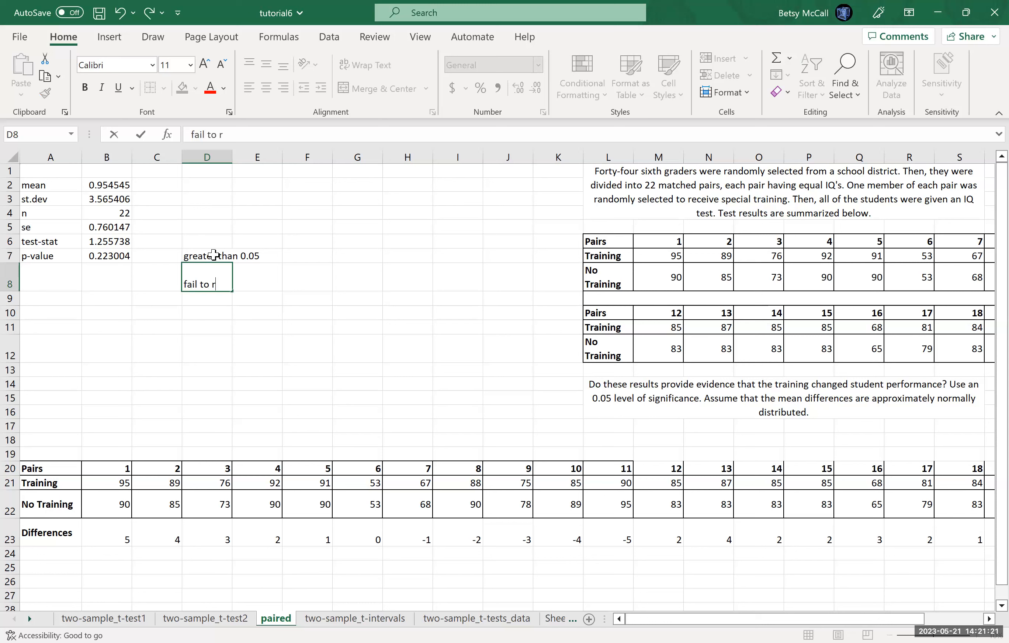
text(eject the null)
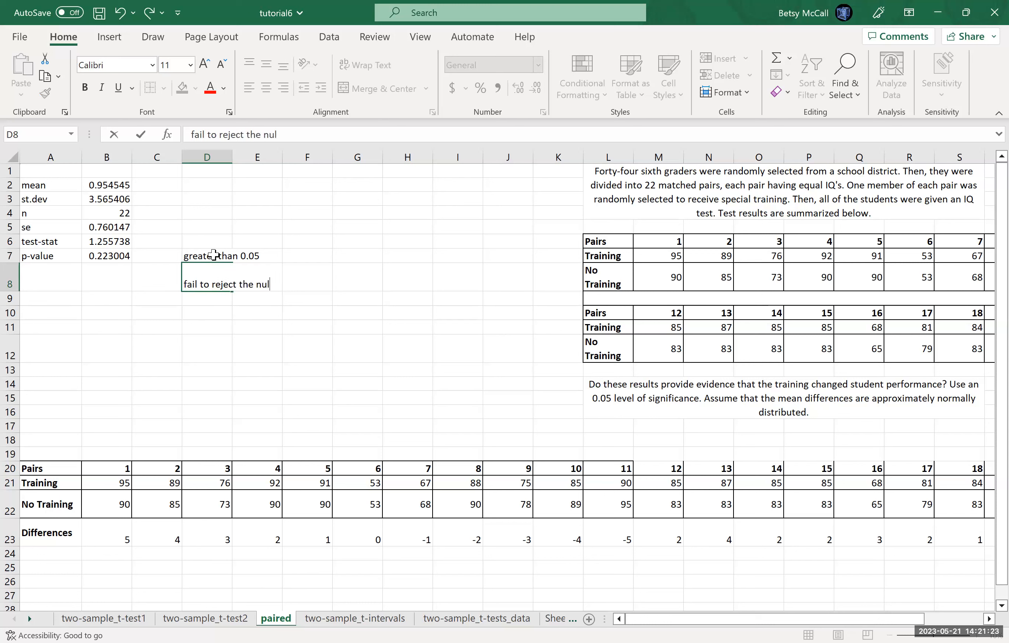
key(Return)
Write the conclusion "there is not sufficient evidence to conclude that the training made a difference" in D9.
text(there i)
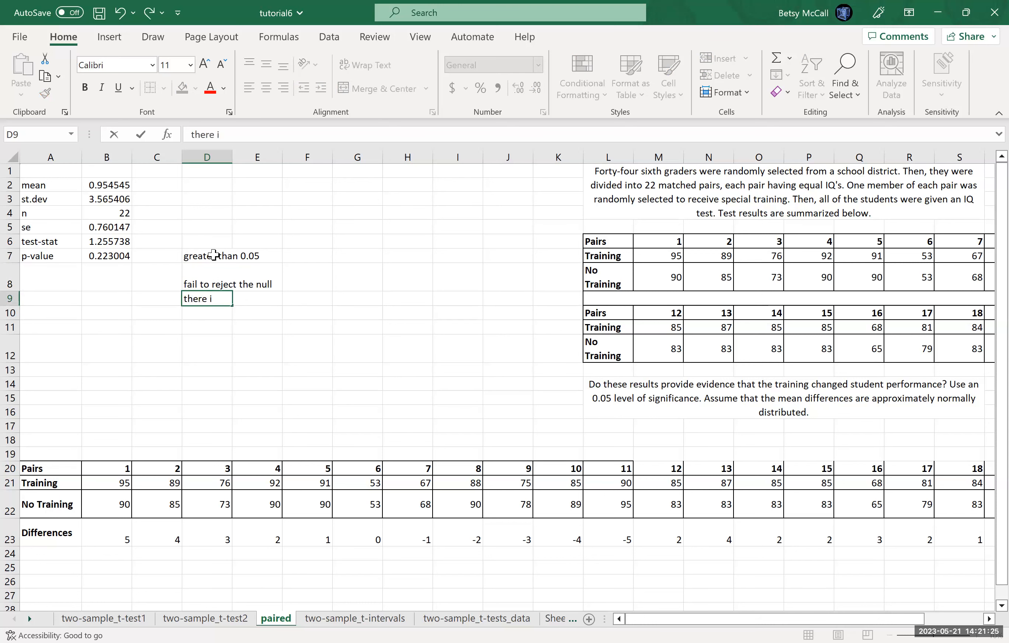
text(s not sufficient e)
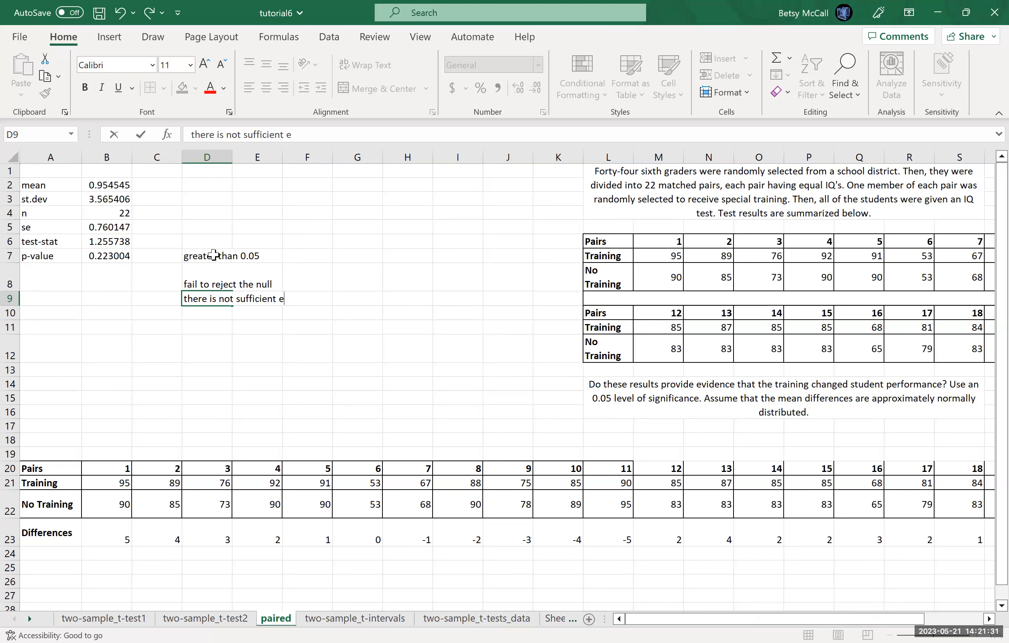
text(vidence to con)
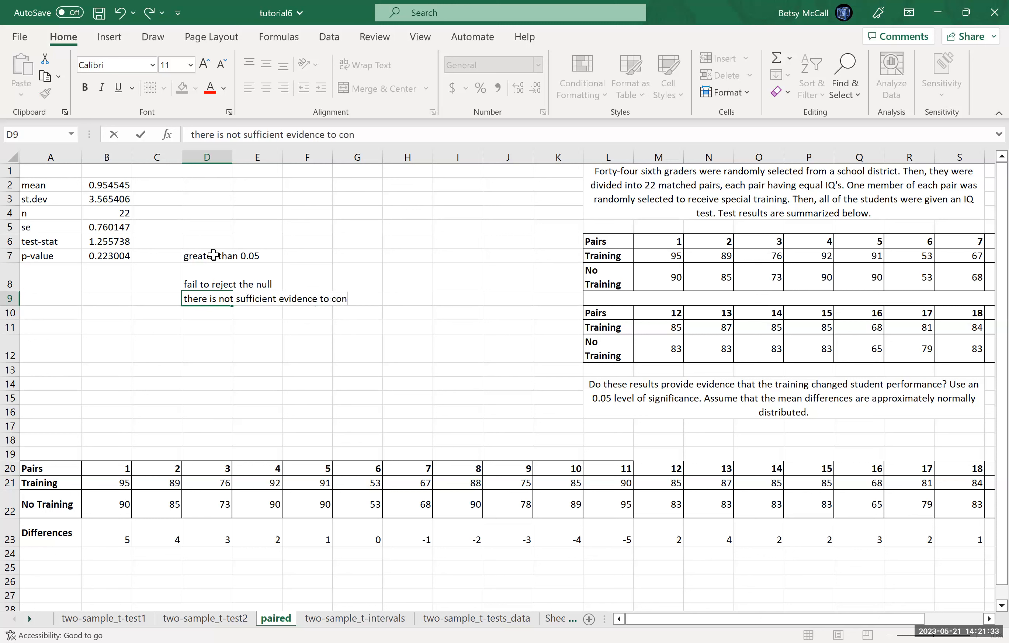
text(clude that the training made a difference)
key(Return)
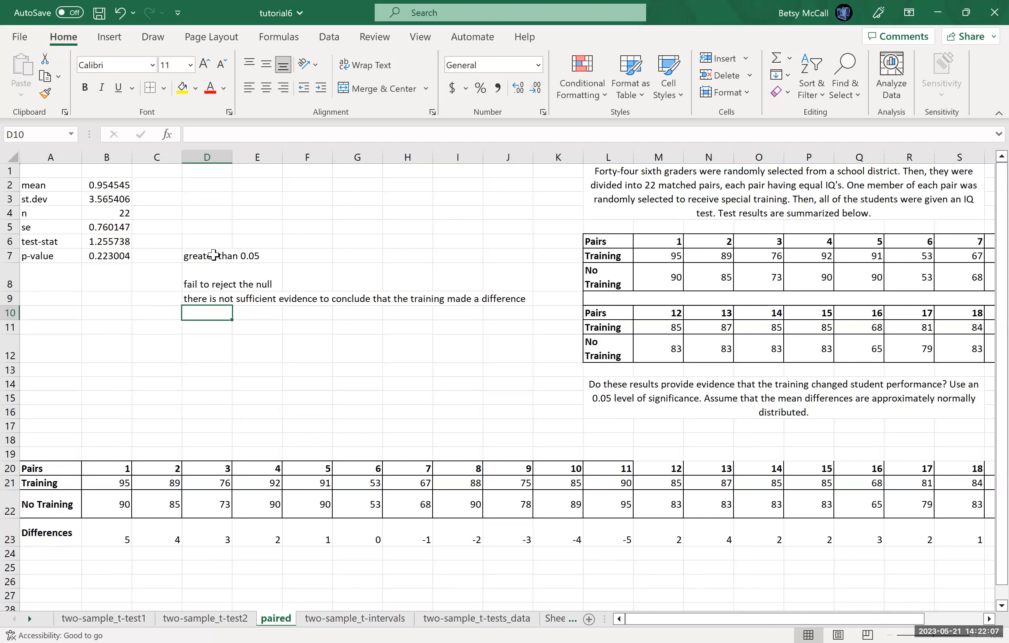
Label A11 "p-value" for a second p-value calculation below the first results.
click(39, 328)
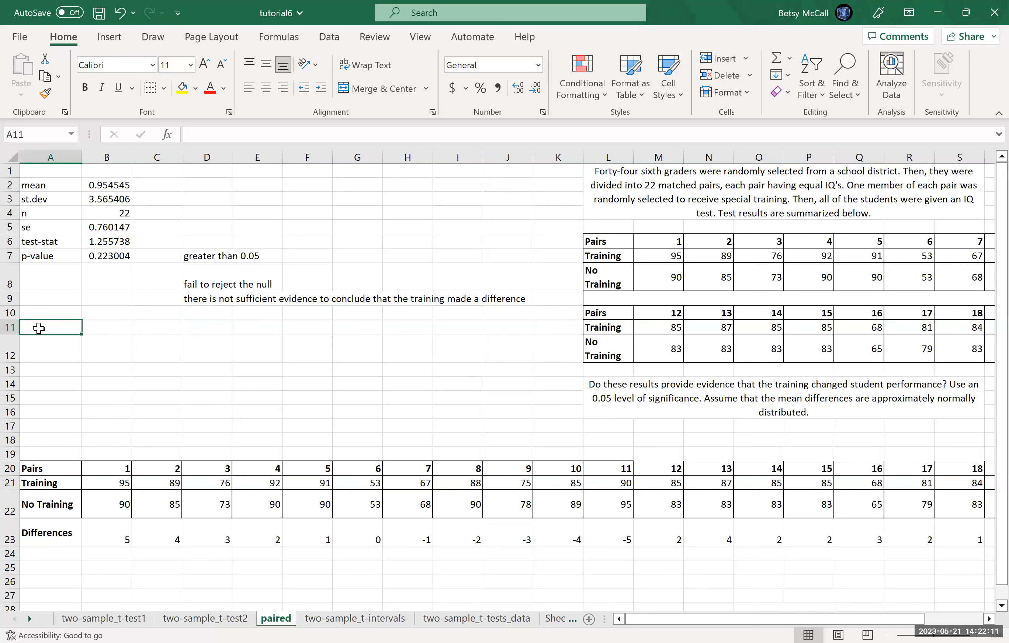
text(-)
key(BackSpace)
text(p-value)
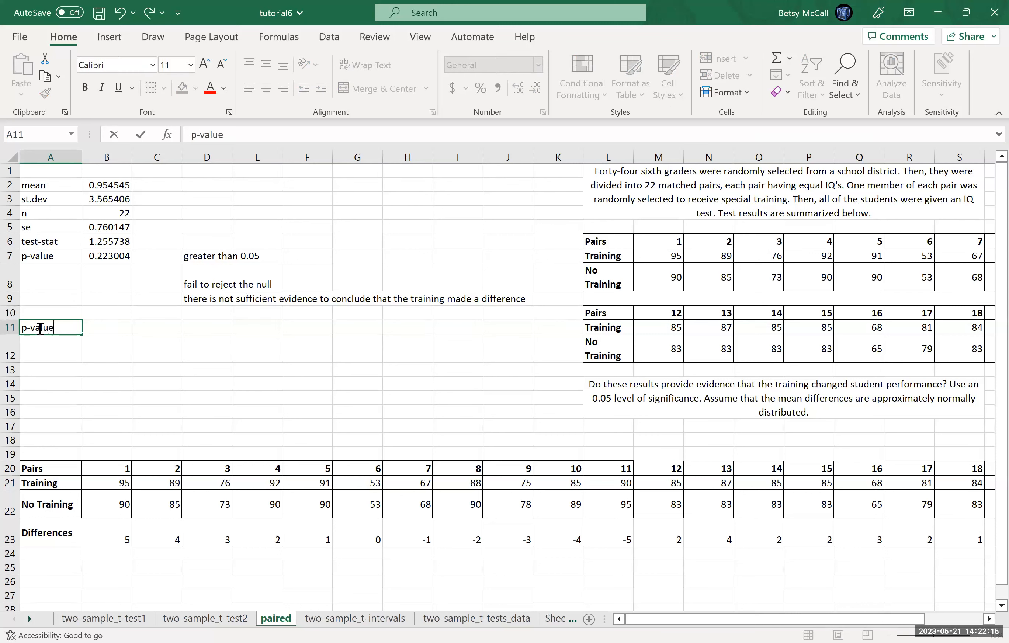
Start a T.TEST formula in B11 with the Training scores B21:W21 as the first array.
key(Tab)
text(=)
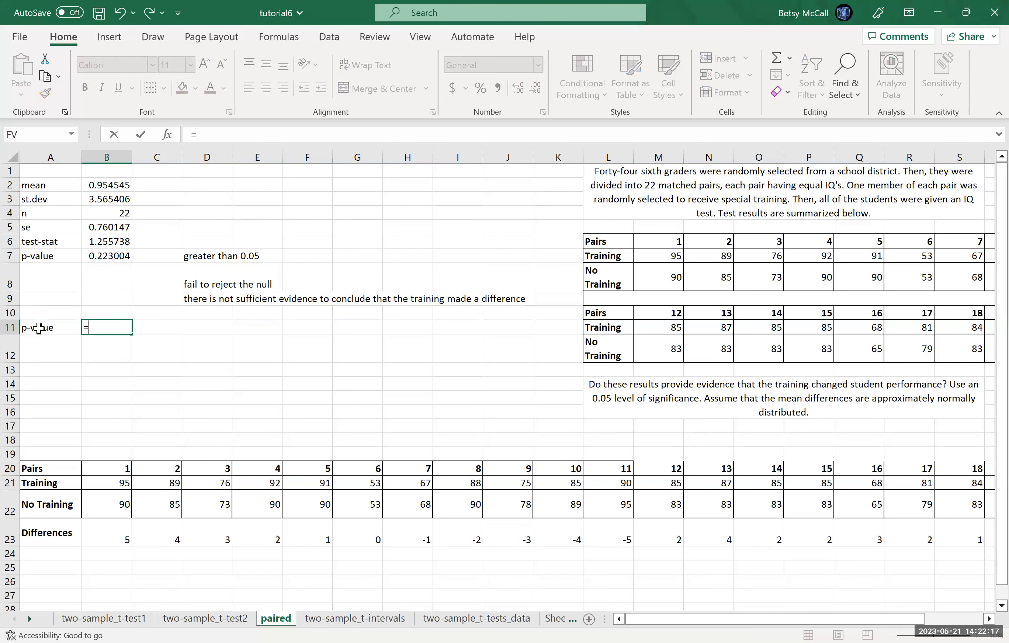
text(T)
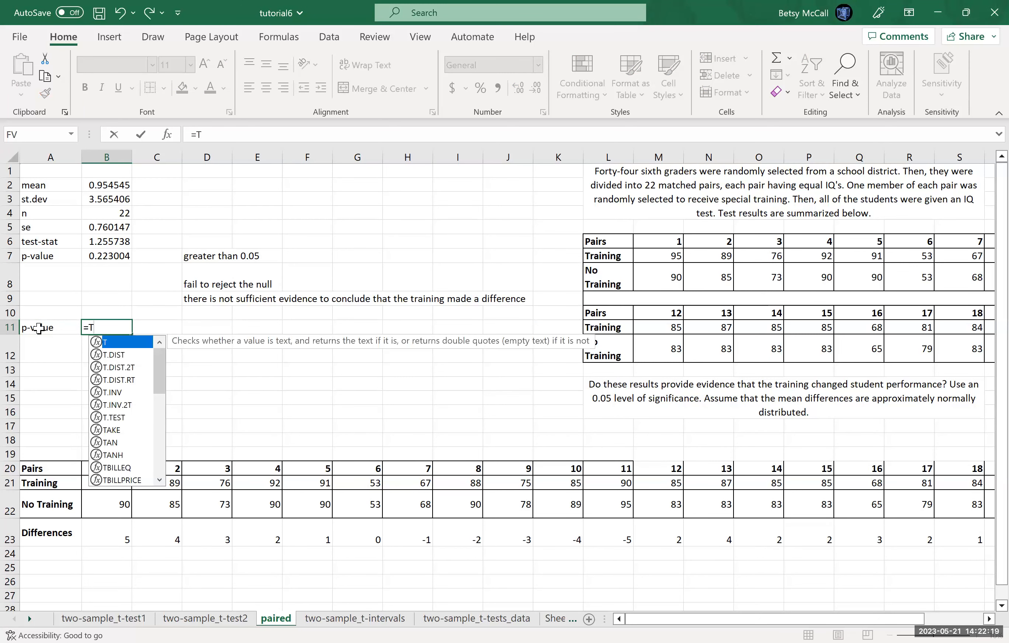
text(.TEST)
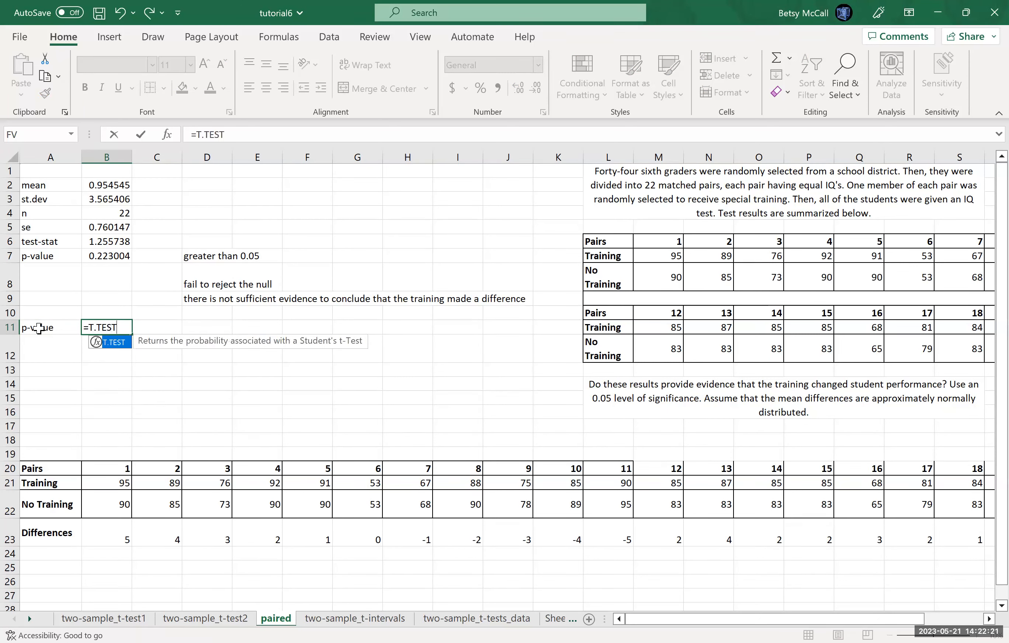
text(()
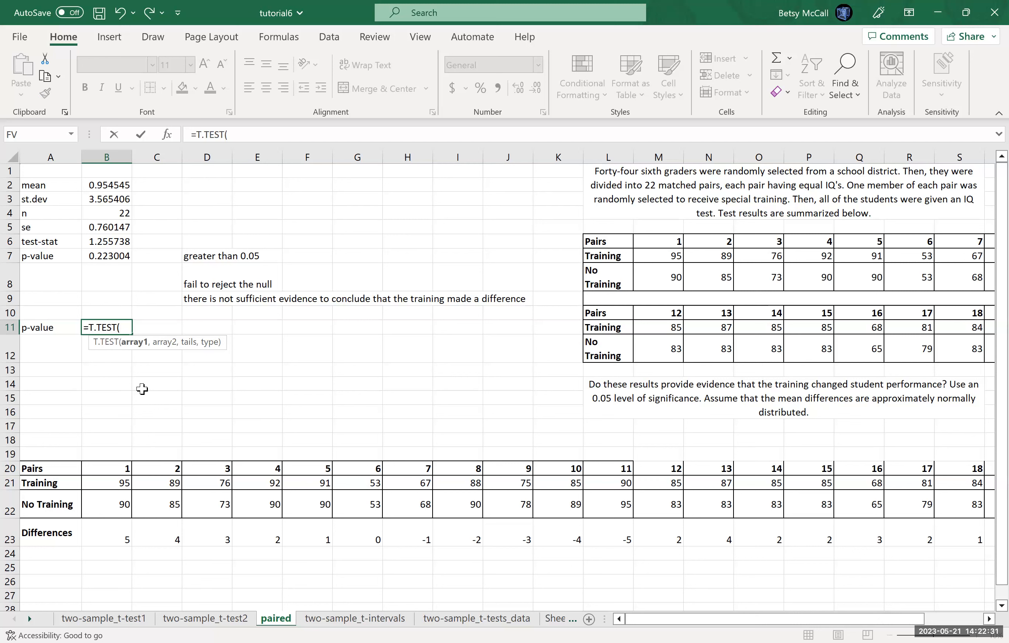
click(121, 483)
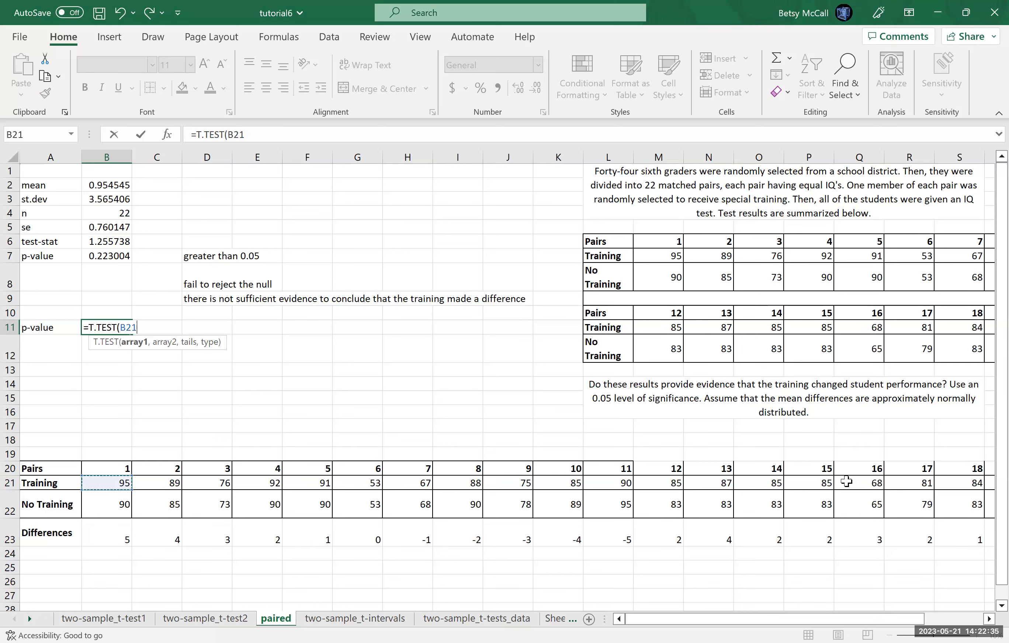
drag(991, 481, 906, 488)
drag(907, 489, 906, 489)
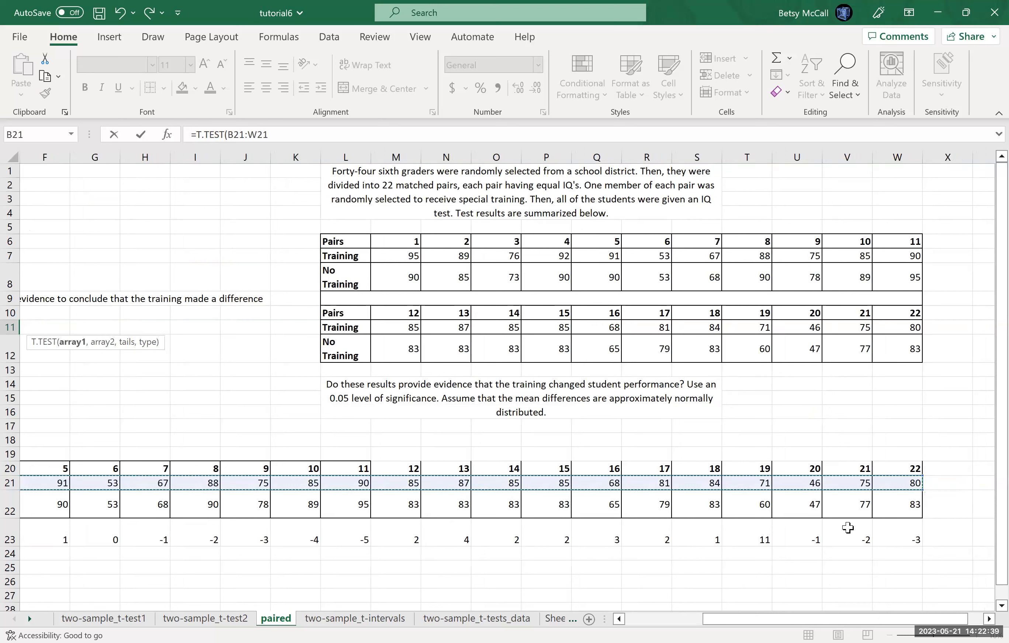
Complete the T.TEST formula with the No Training scores B22:W22, one-tailed distribution (1) and paired type (1).
text(,)
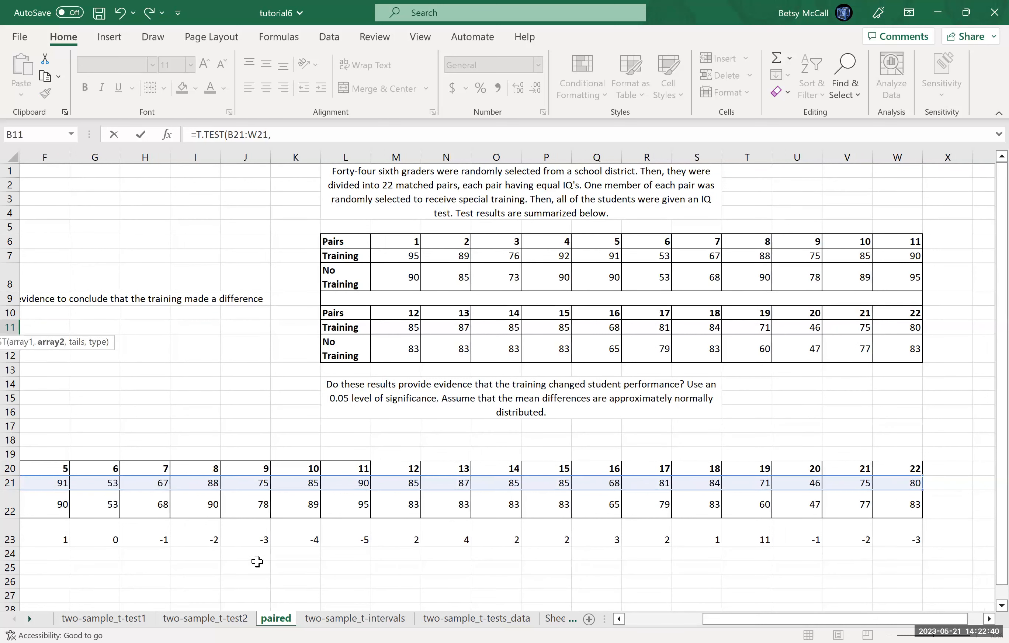
click(888, 506)
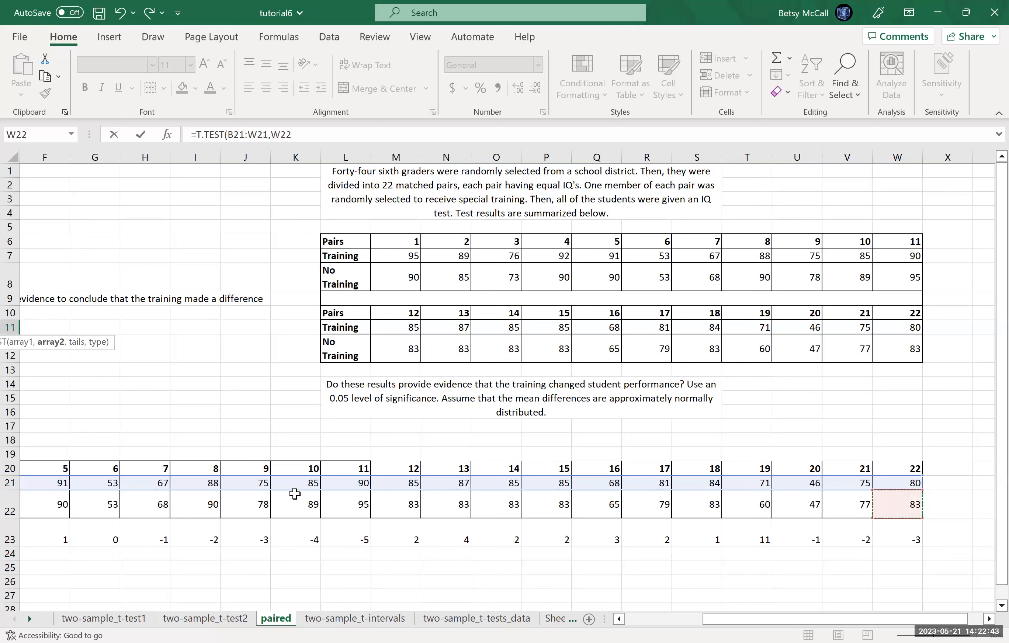
drag(42, 509, 106, 512)
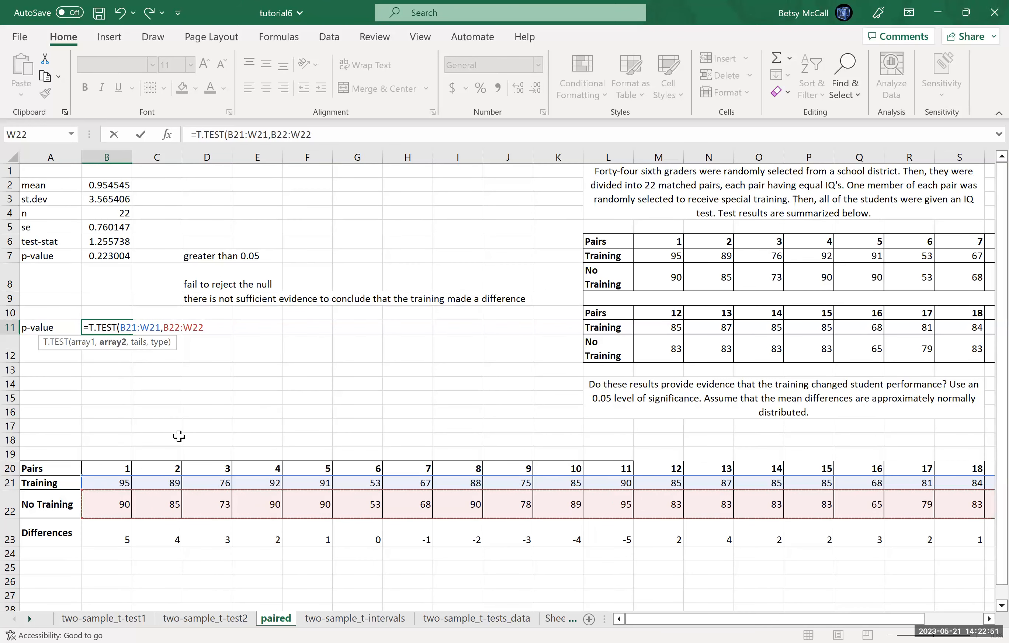
text(,)
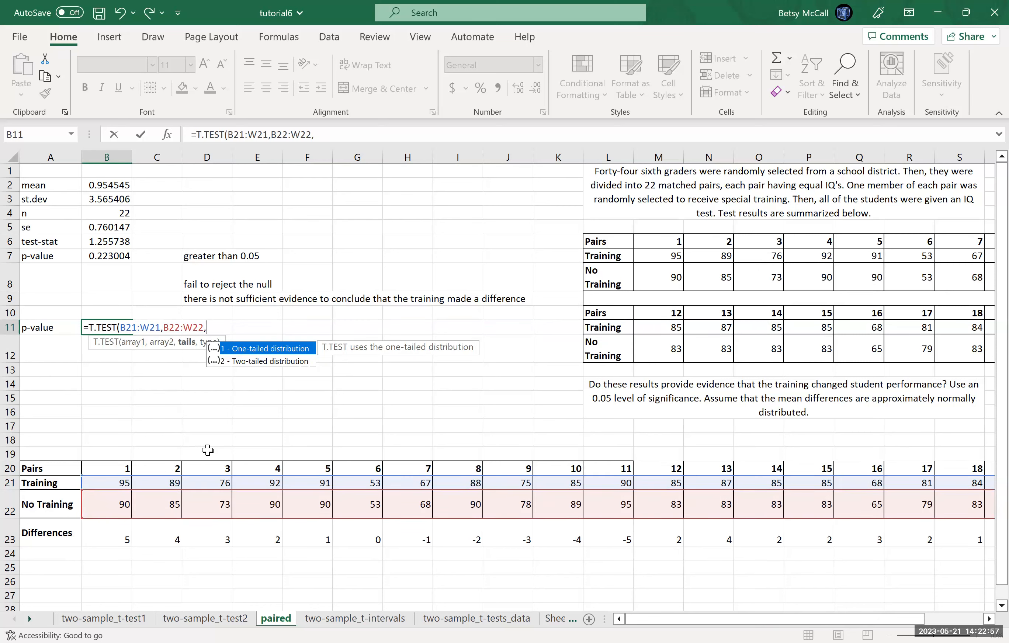
text(1,)
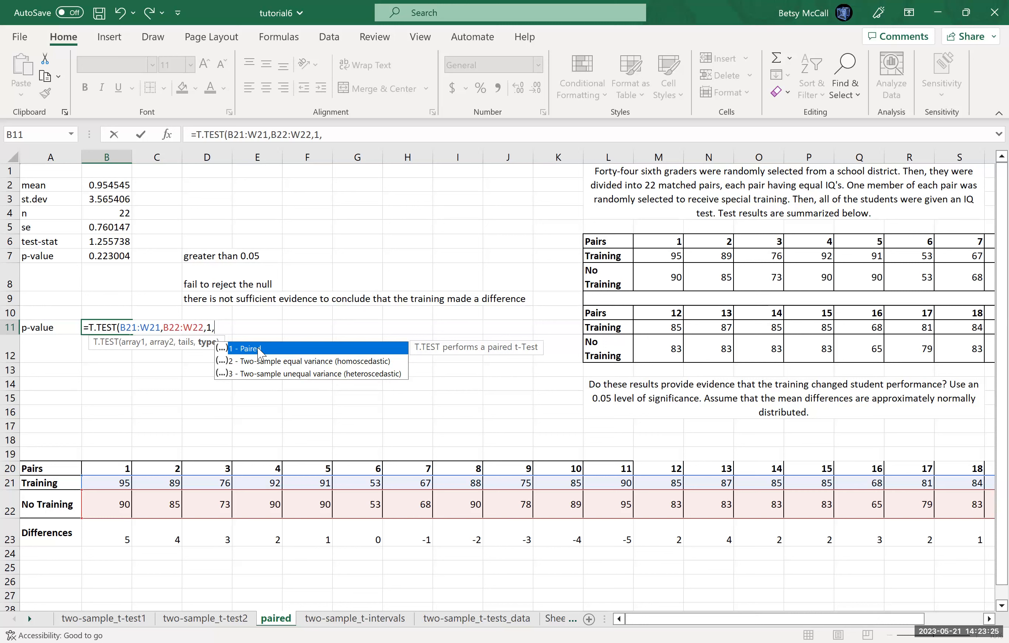
key(Return)
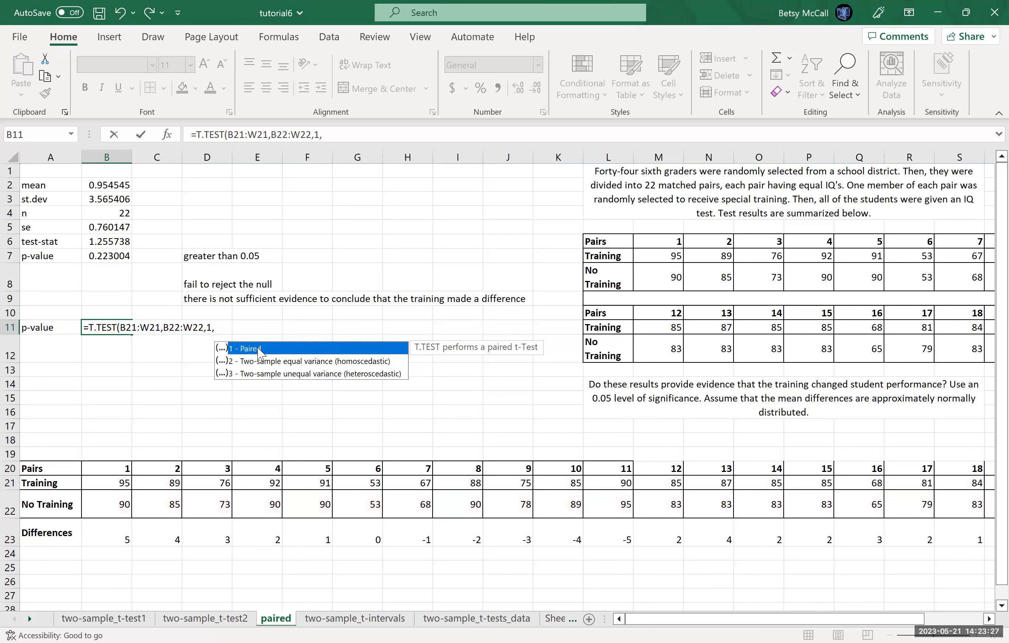
text(1)
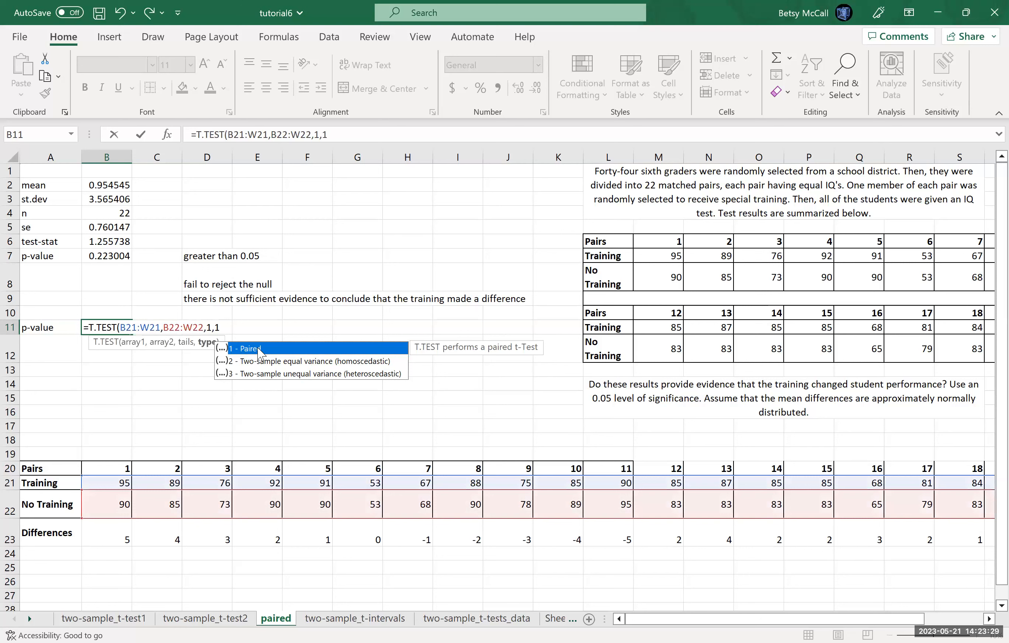
key(Return)
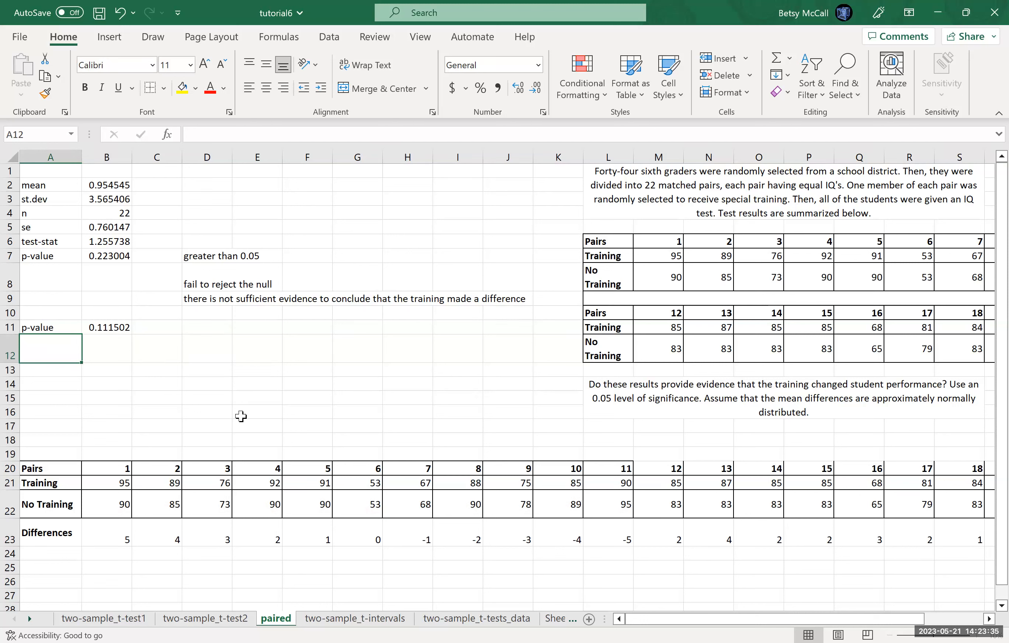
Change the p-value formula in B7 to the right-tailed version, =T.DIST.RT(B6,B4-1).
click(113, 257)
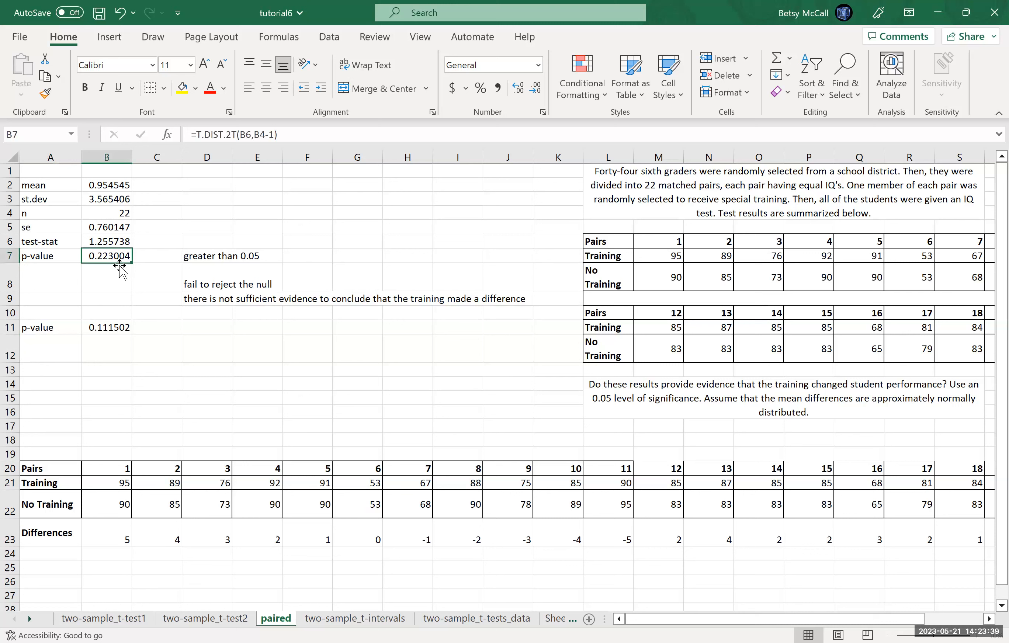
click(229, 137)
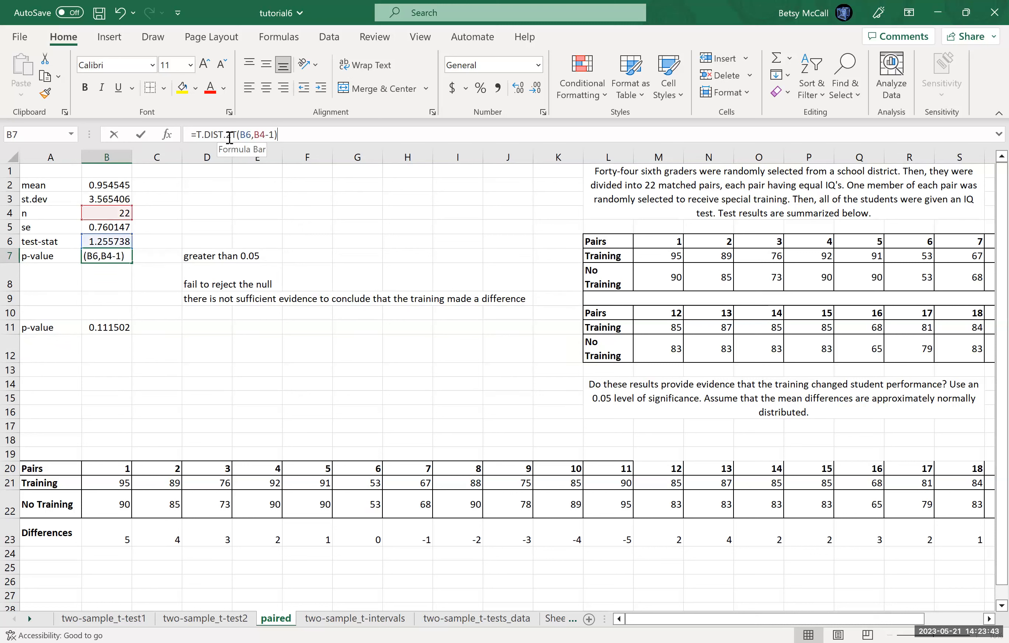
click(230, 138)
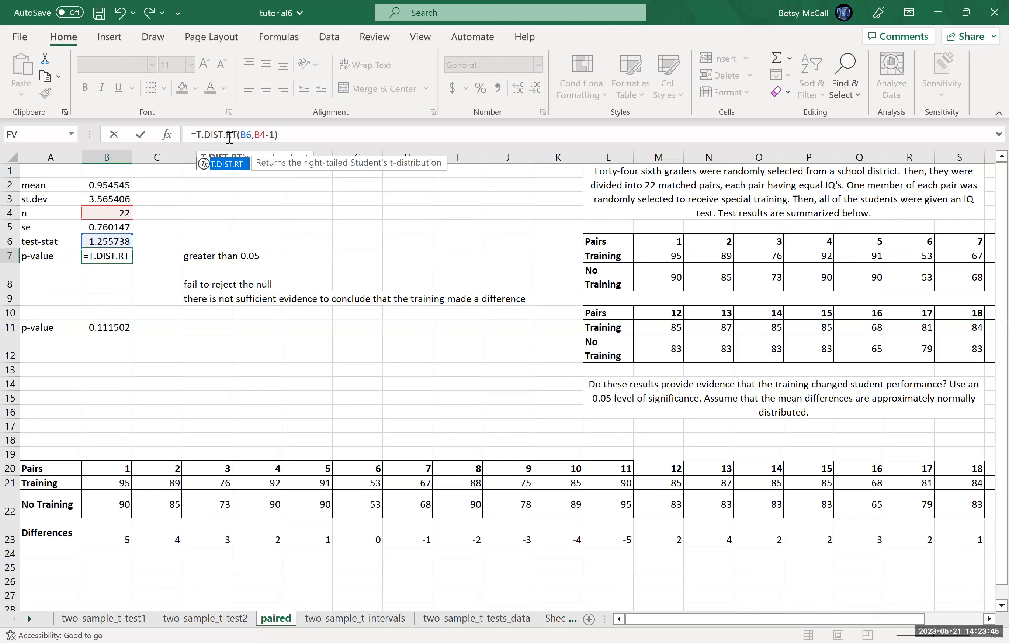
key(Return)
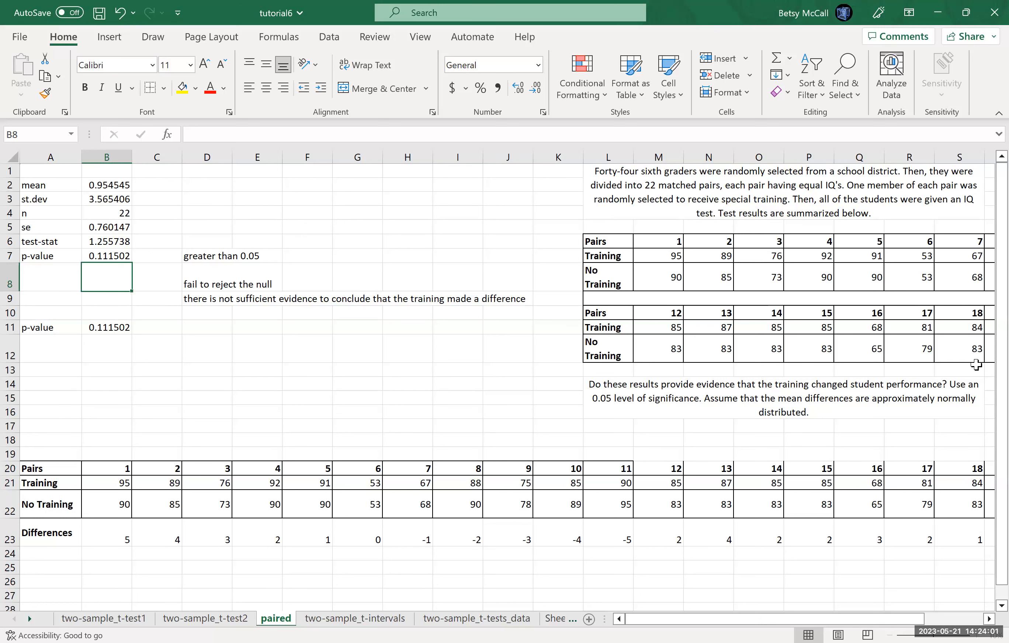
Open the t-Test: Paired Two Sample for Means analysis tool with A26 selected below the data.
scroll(988, 371, down, 1)
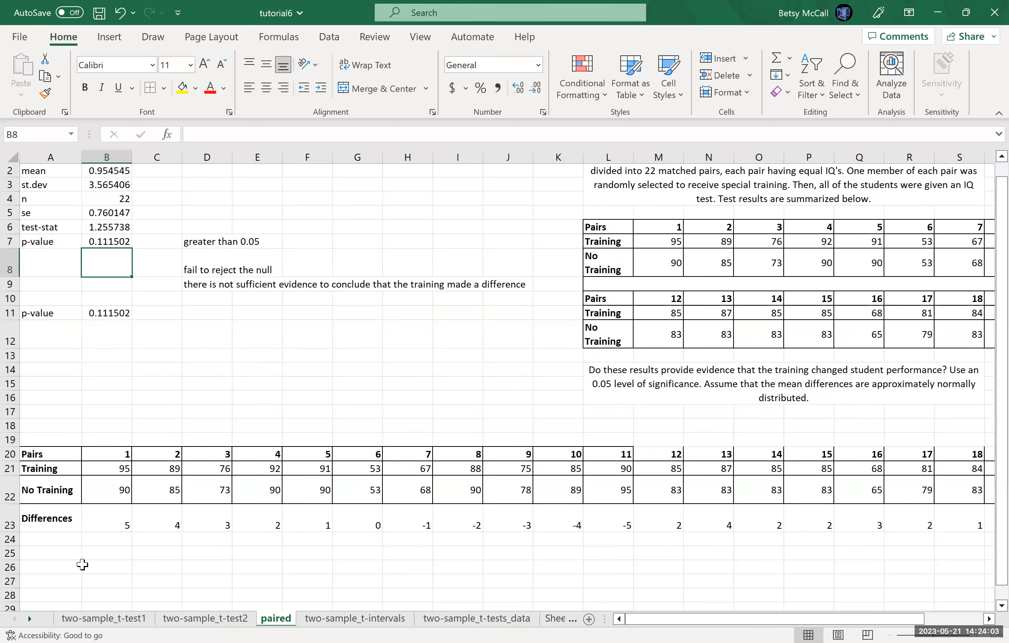
click(72, 570)
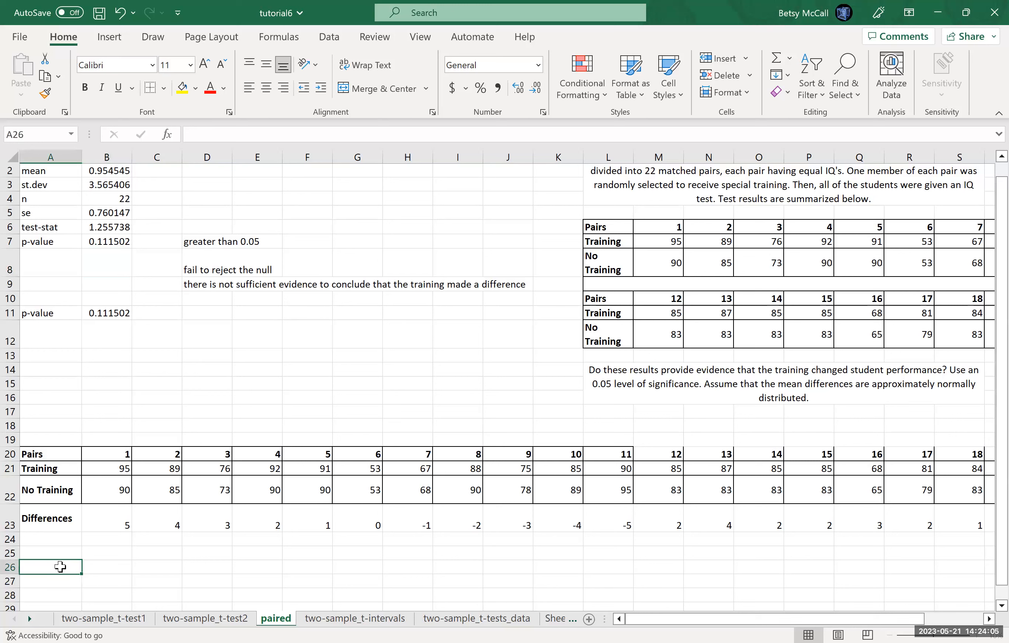
click(335, 37)
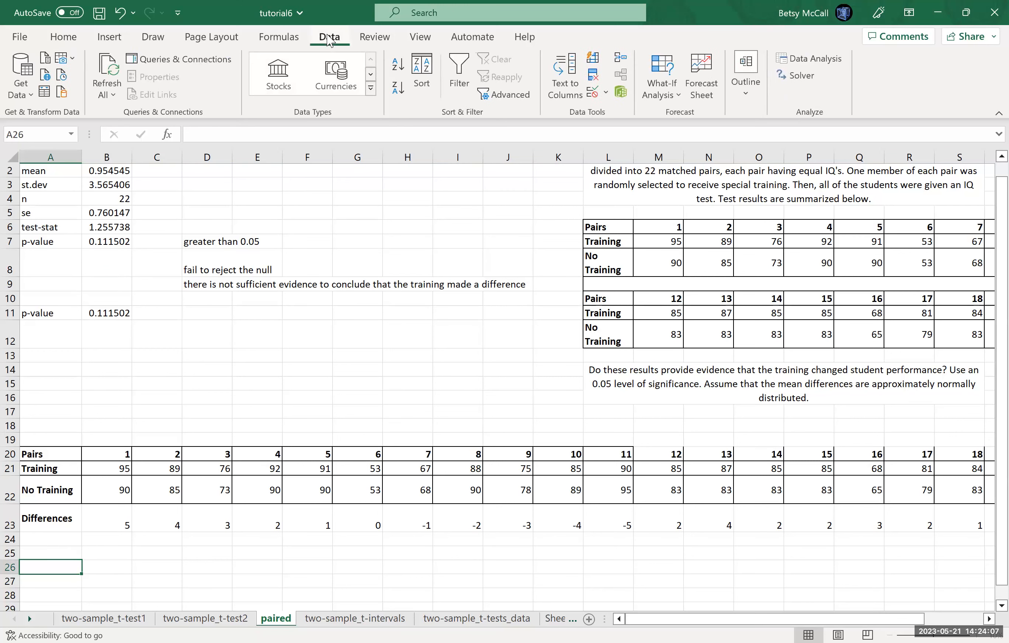
click(808, 59)
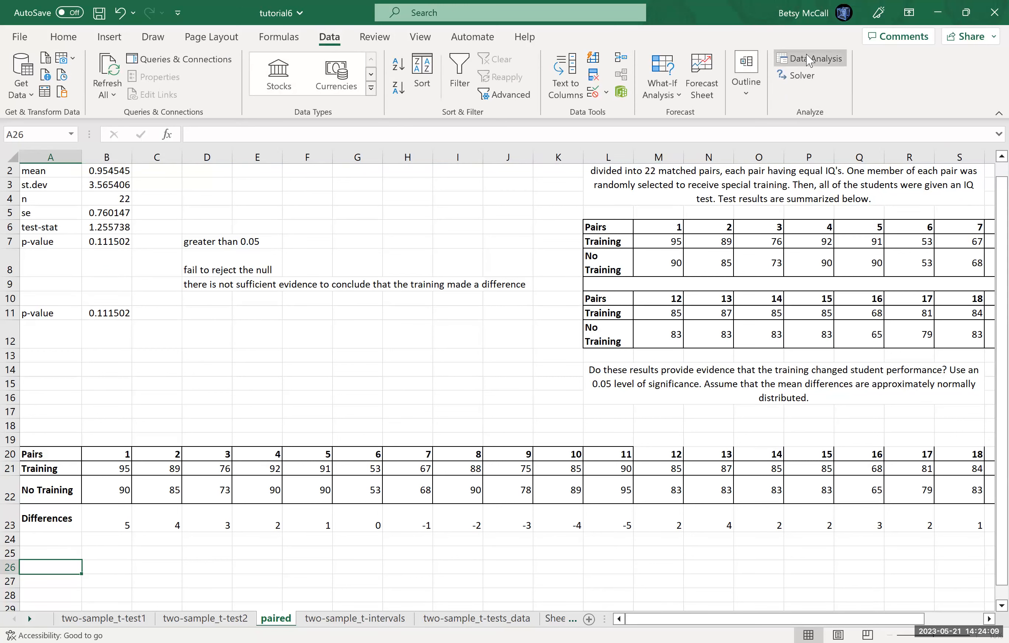
drag(762, 362, 771, 413)
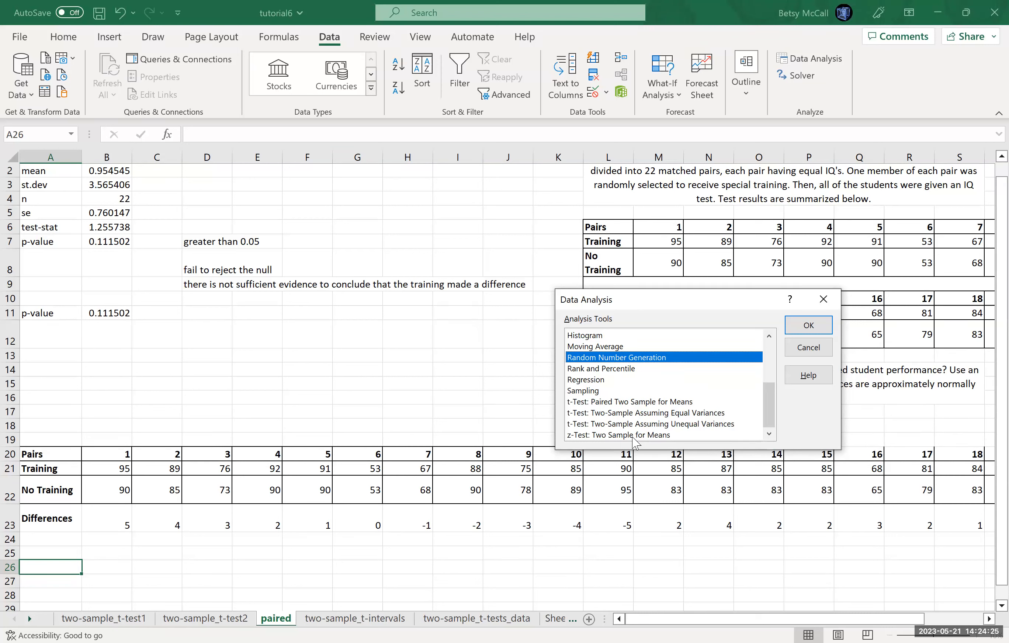
click(638, 404)
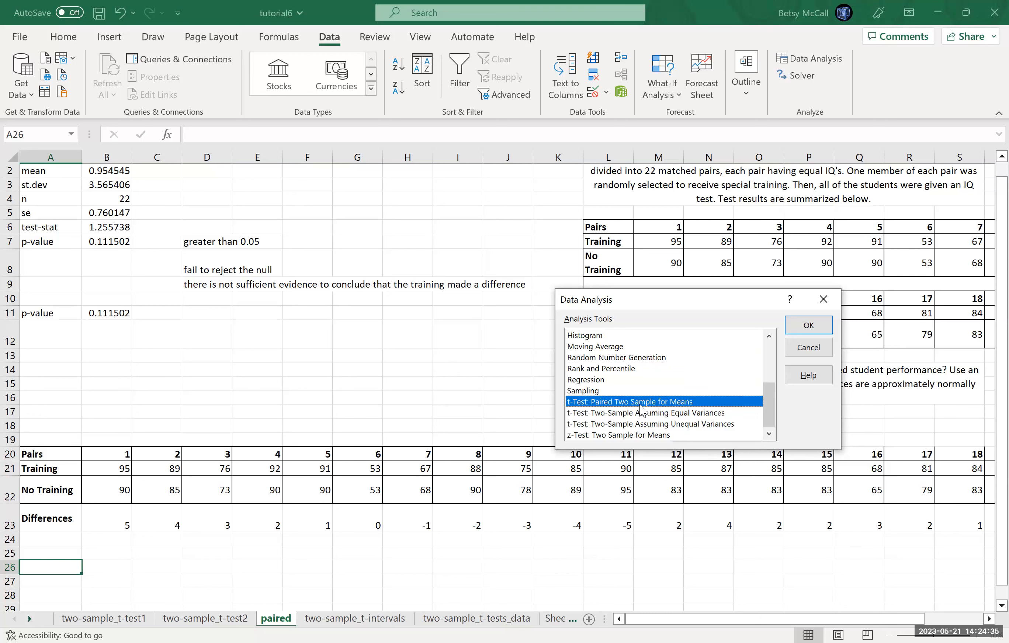
click(805, 325)
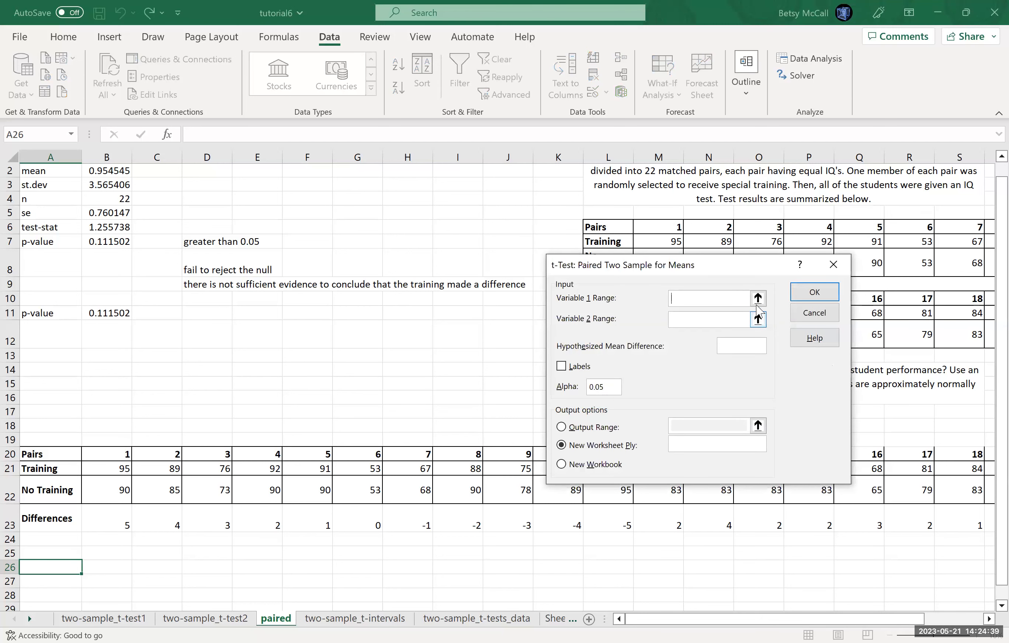
Set the Variable 1 range to $A$21:$W$21 and the Variable 2 range to $A$22:$W$22, including the row labels.
click(756, 299)
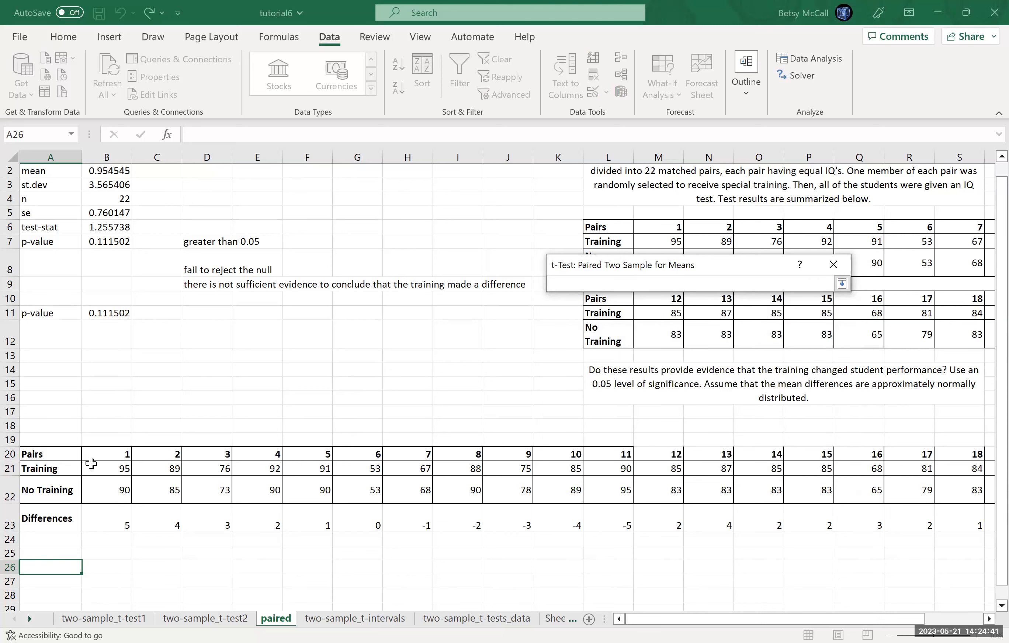
click(60, 467)
drag(990, 467, 912, 468)
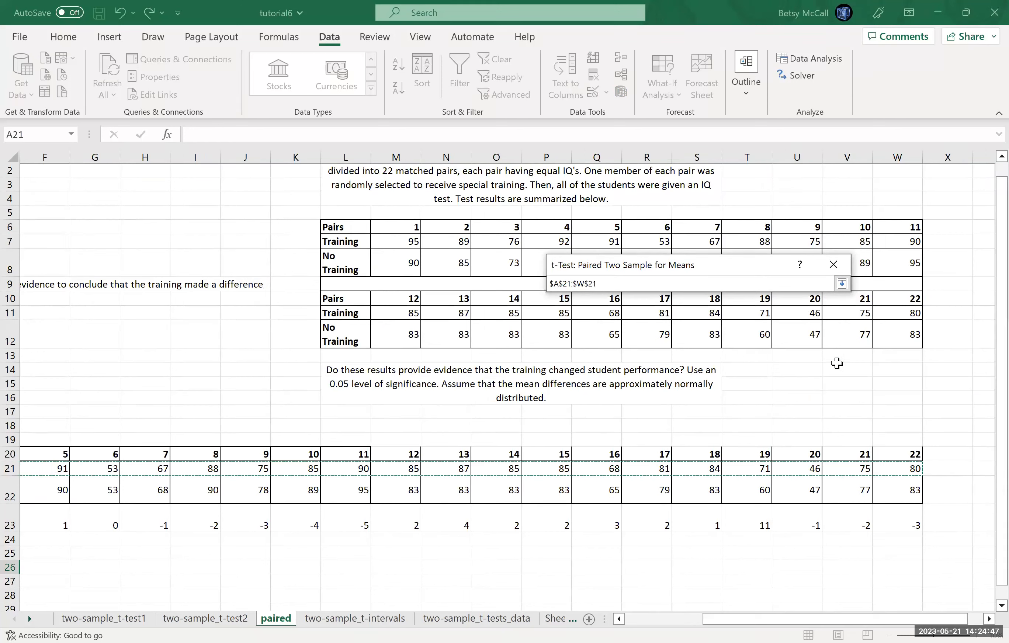
click(842, 284)
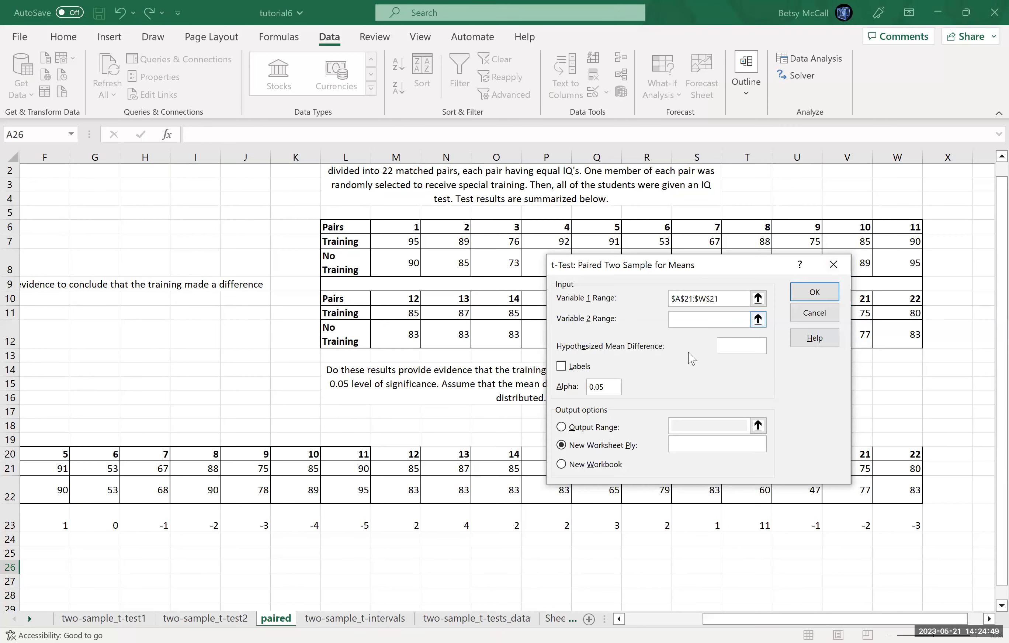
click(758, 319)
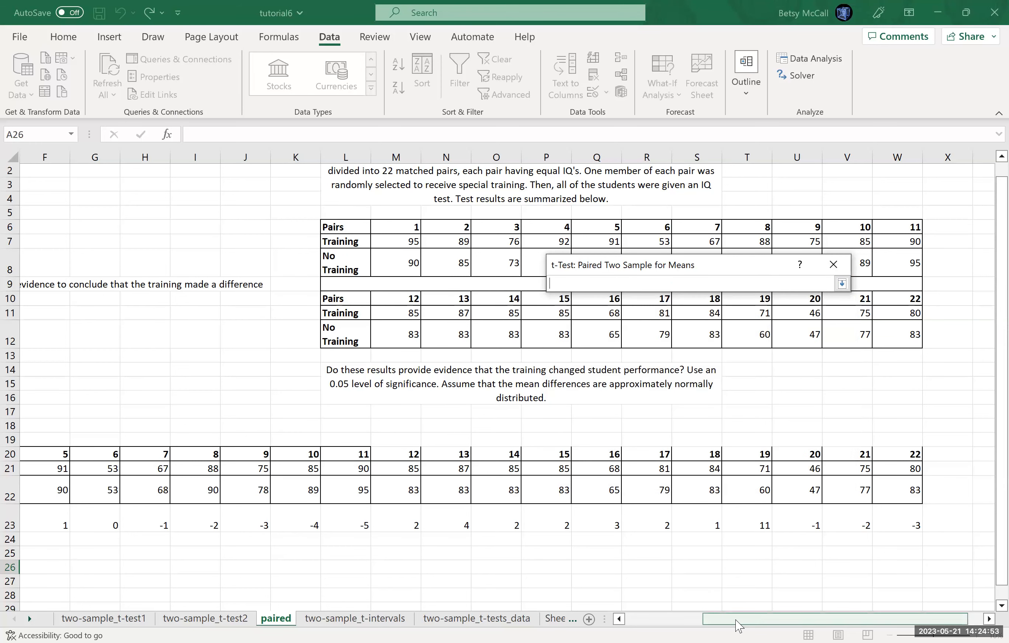
drag(40, 492, 912, 487)
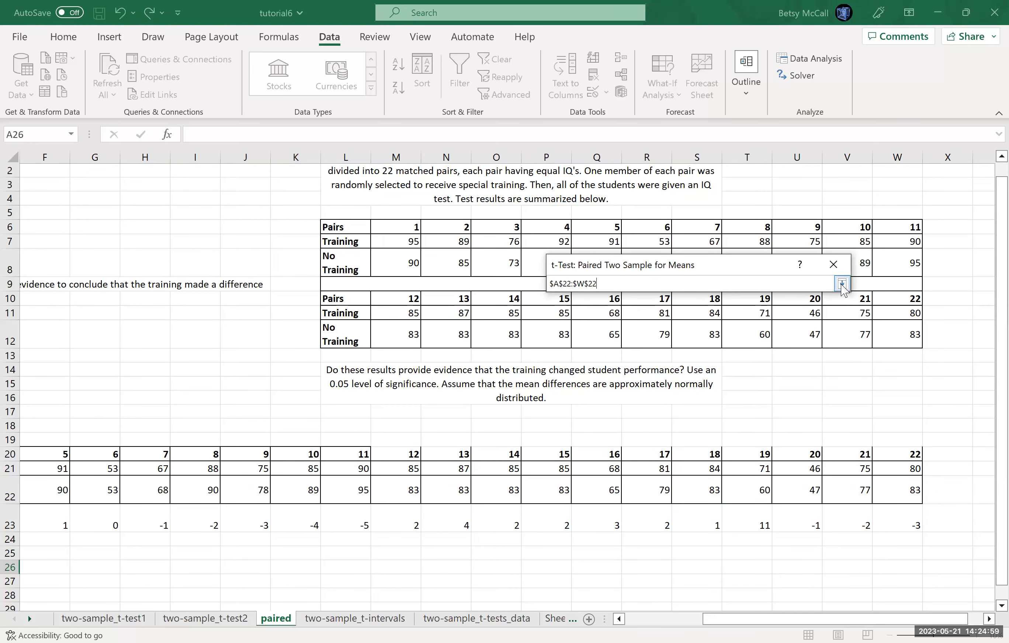
click(842, 284)
Run the paired t-test with labels, a hypothesized mean difference of 0, and the output range at $A$26.
click(561, 366)
click(727, 345)
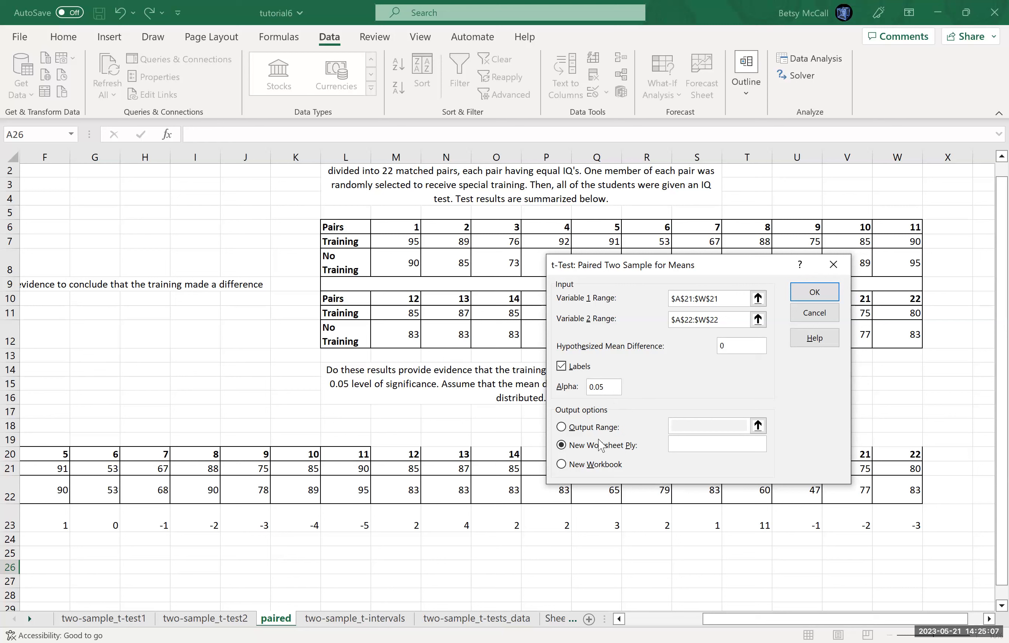
click(562, 444)
click(721, 425)
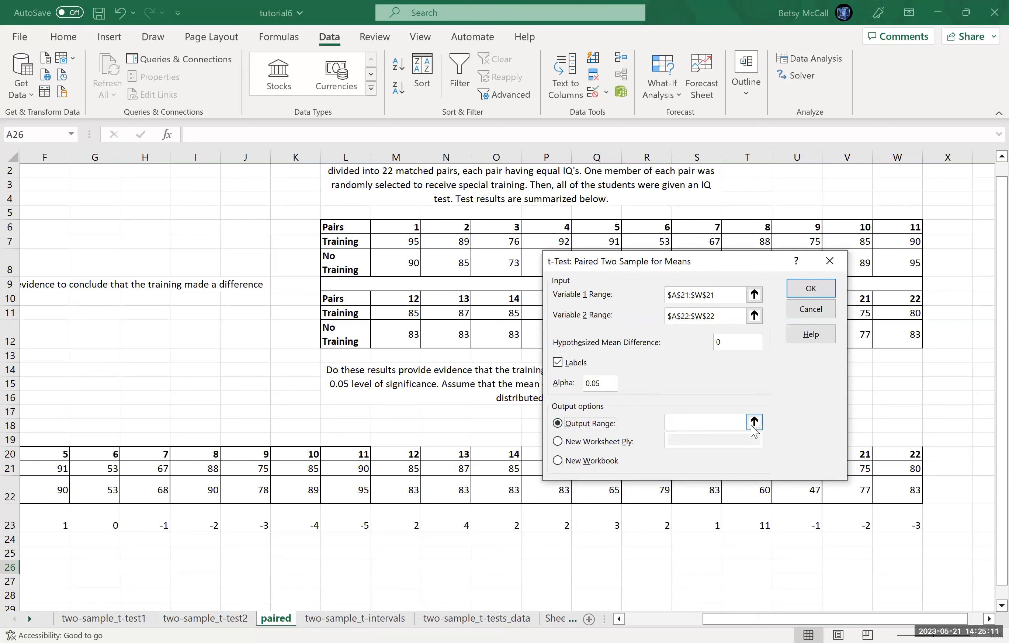
click(758, 425)
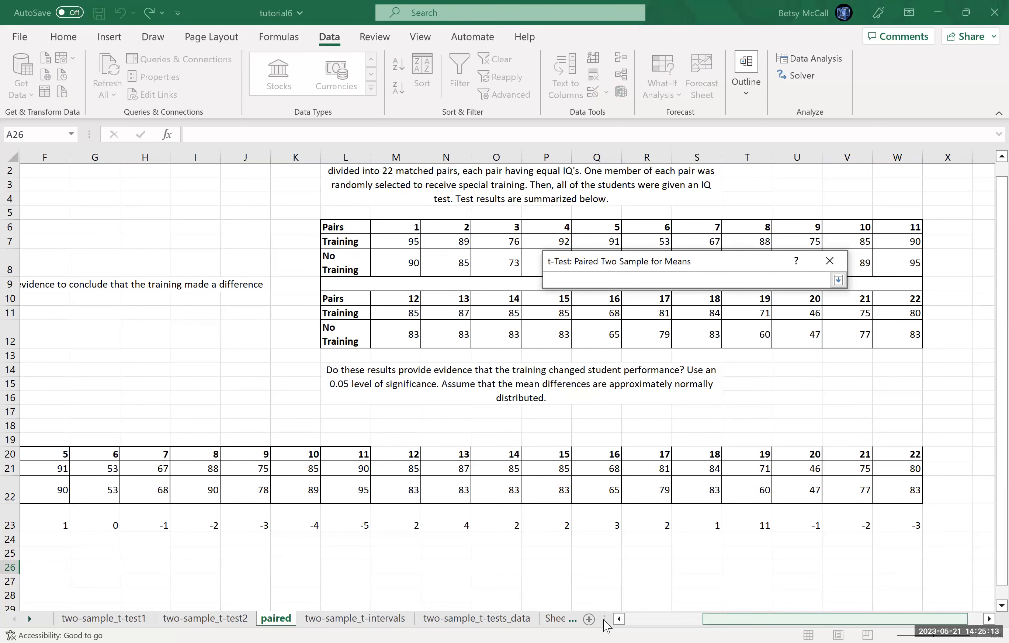
scroll(49, 583, left, 3)
click(56, 570)
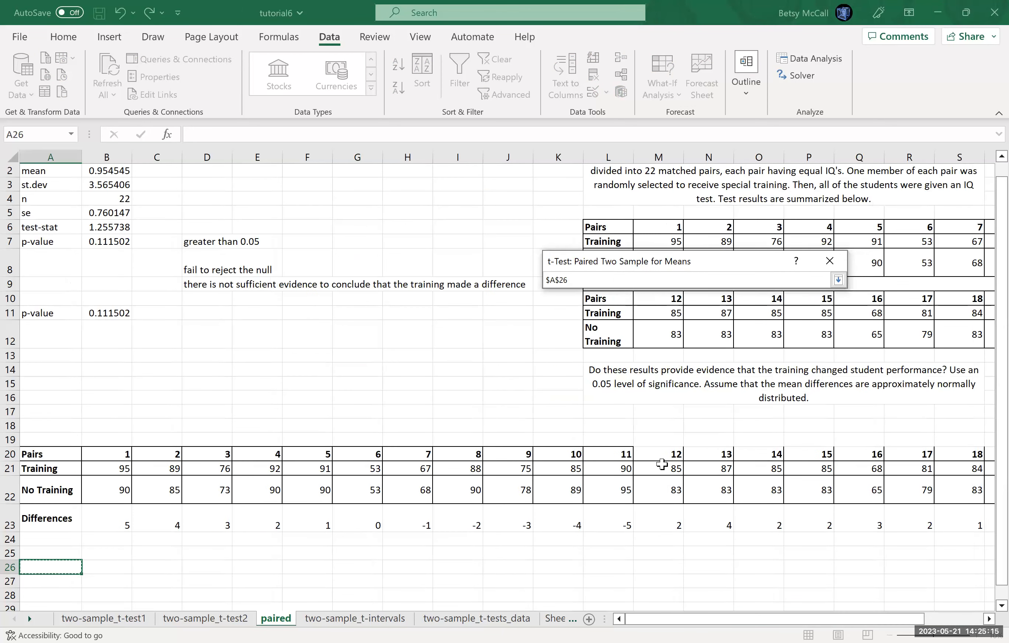
click(838, 280)
click(811, 285)
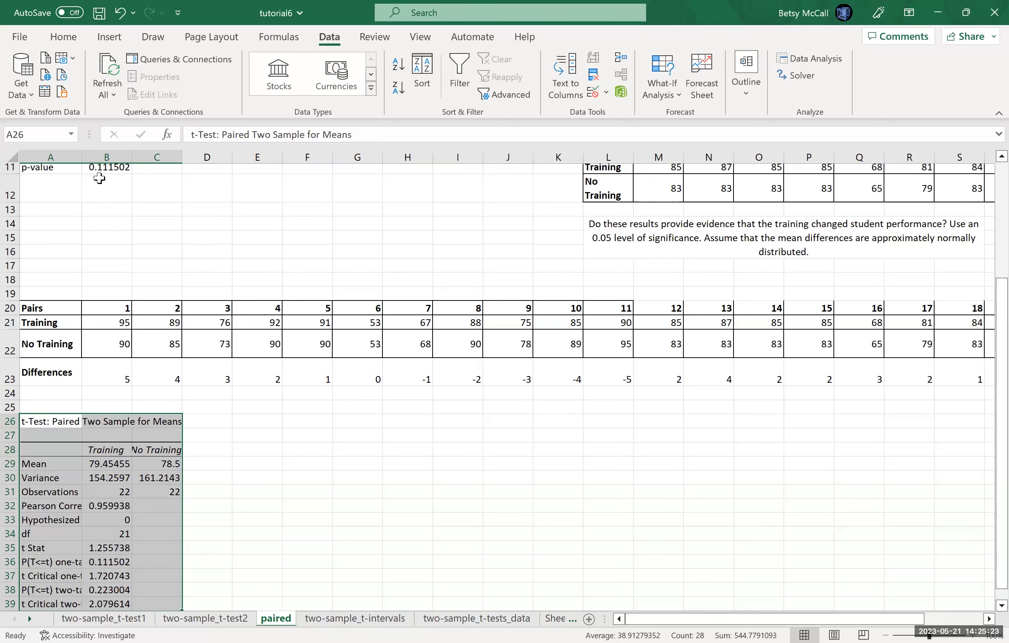
Auto-fit the widths of columns A, B and C so the t-test output's labels and values show in full.
double_click(81, 155)
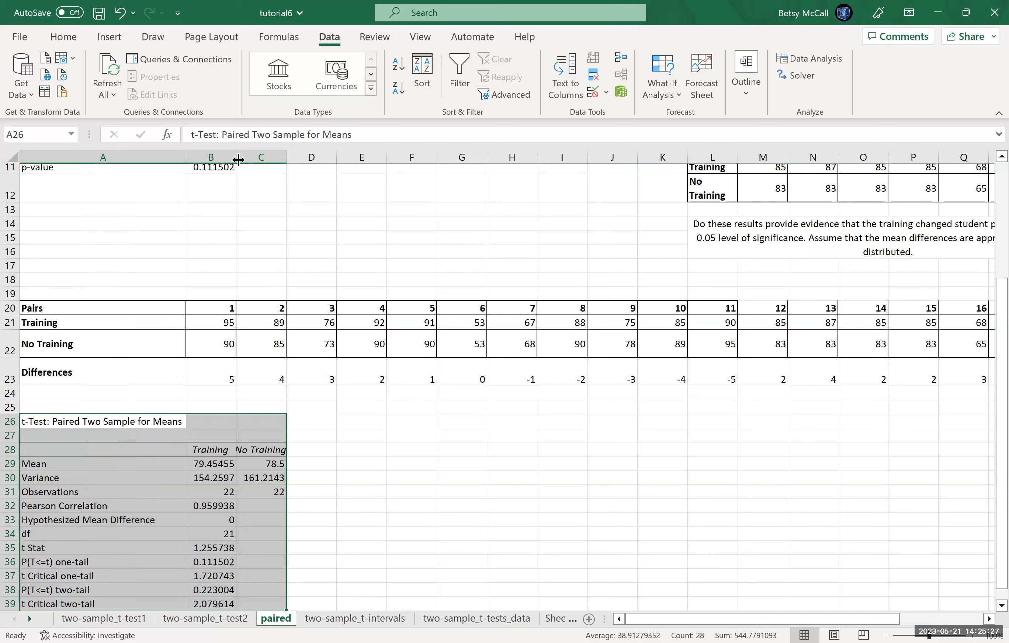
double_click(239, 160)
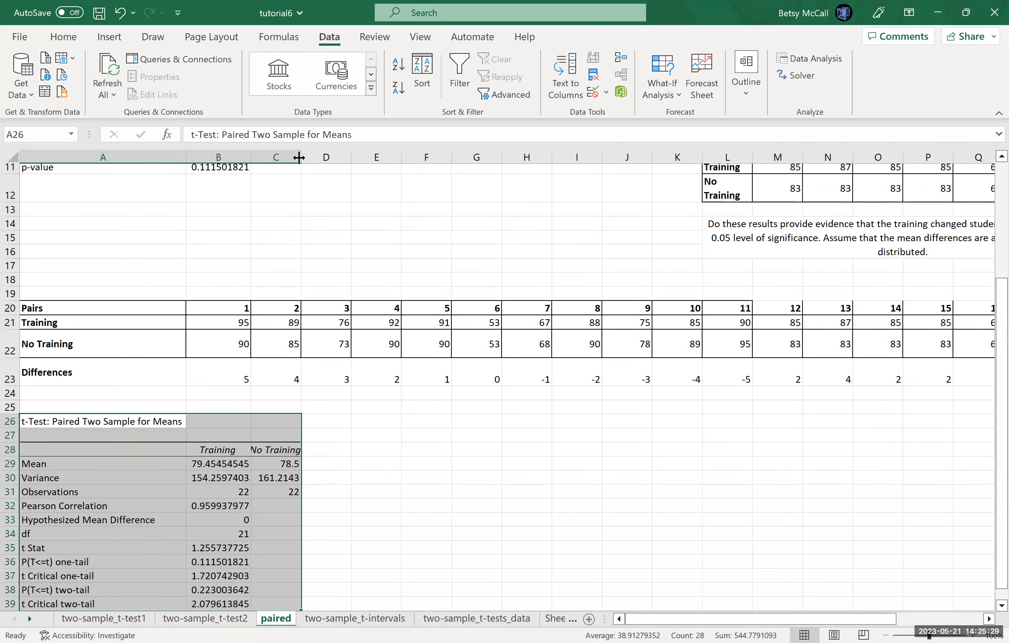
double_click(298, 158)
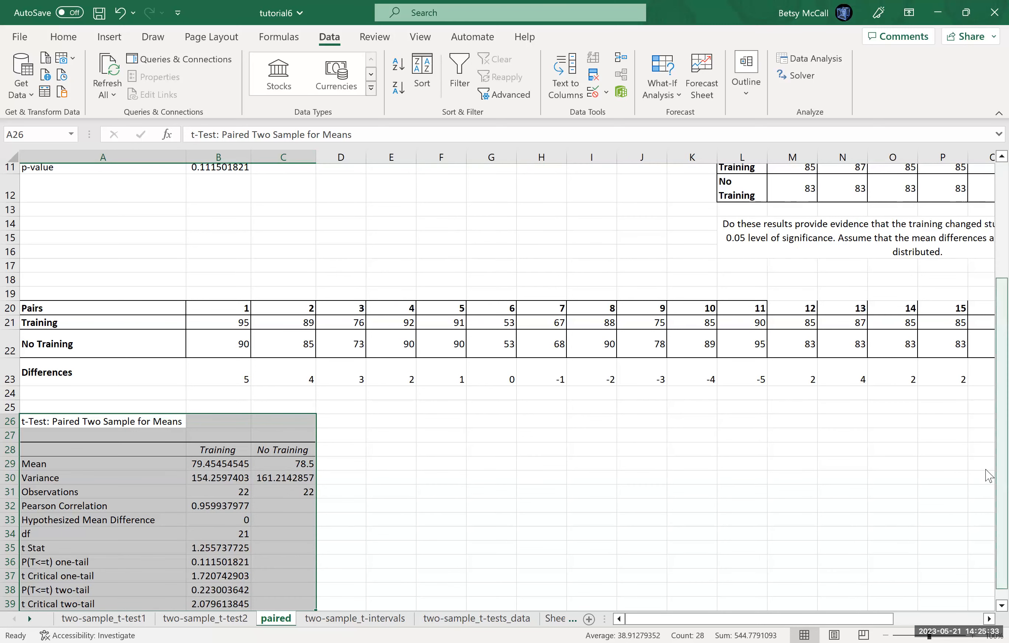
Compare the test statistic and p-values in B6, B7 and B11 with the t Stat and one-tail p-value in B35:B36.
scroll(989, 404, up, 3)
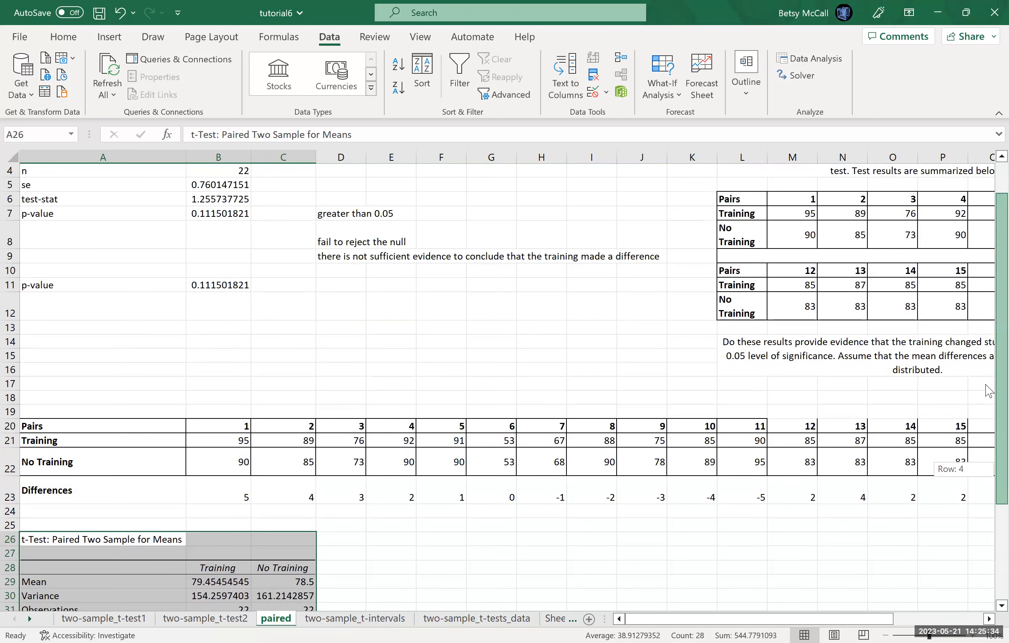
click(218, 200)
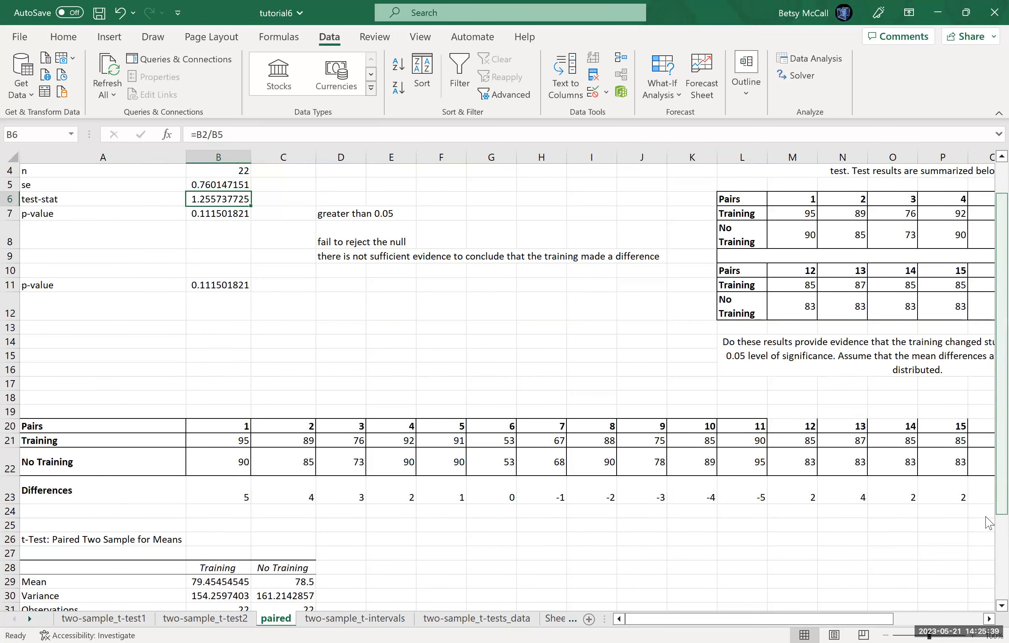
scroll(990, 524, down, 3)
drag(230, 548, 230, 564)
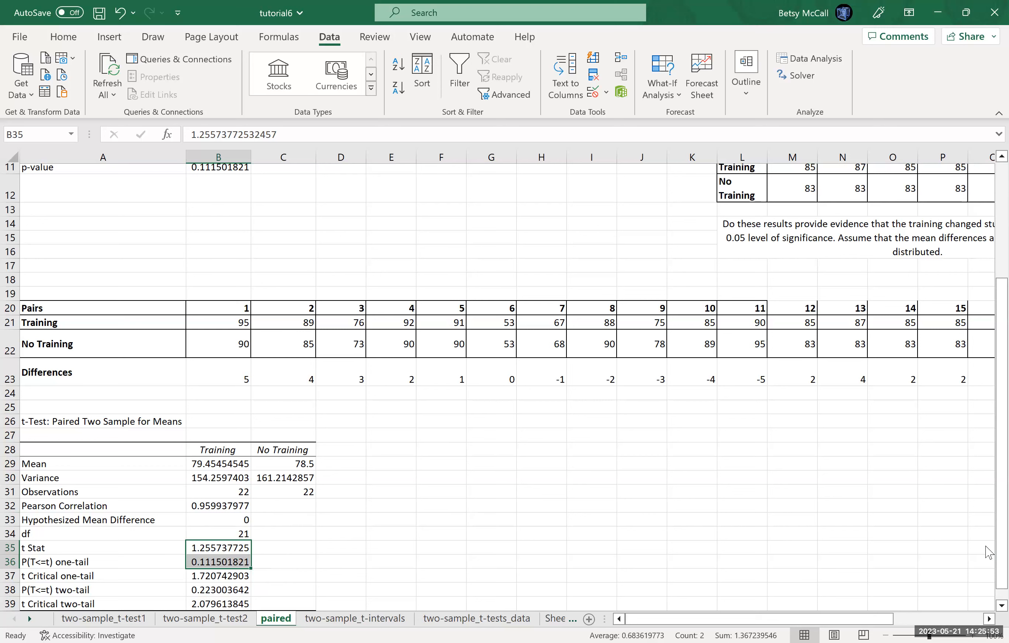
scroll(988, 614, down, 1)
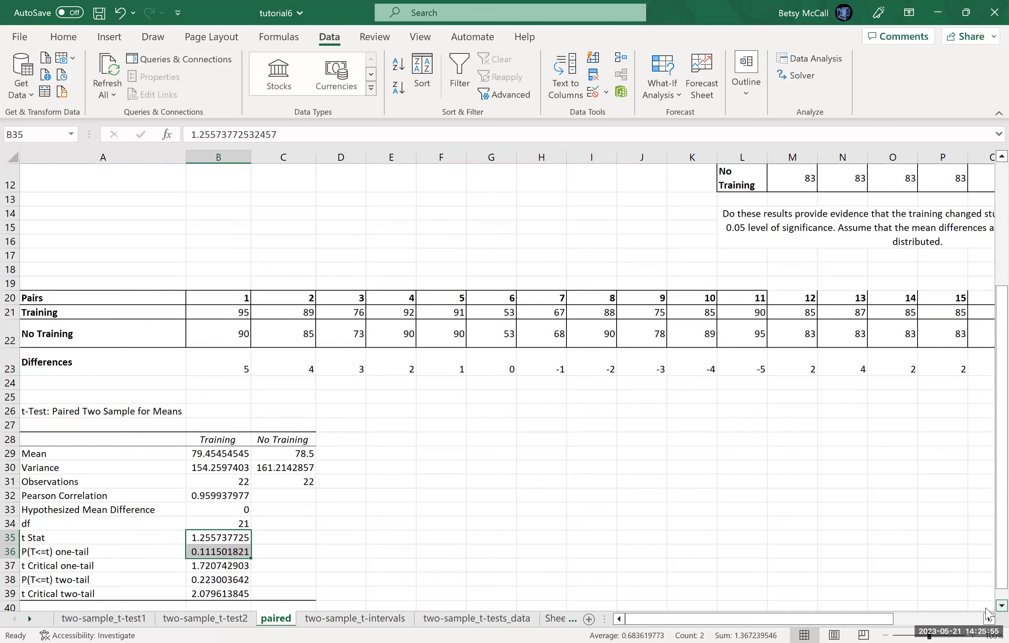
scroll(225, 557, down, 1)
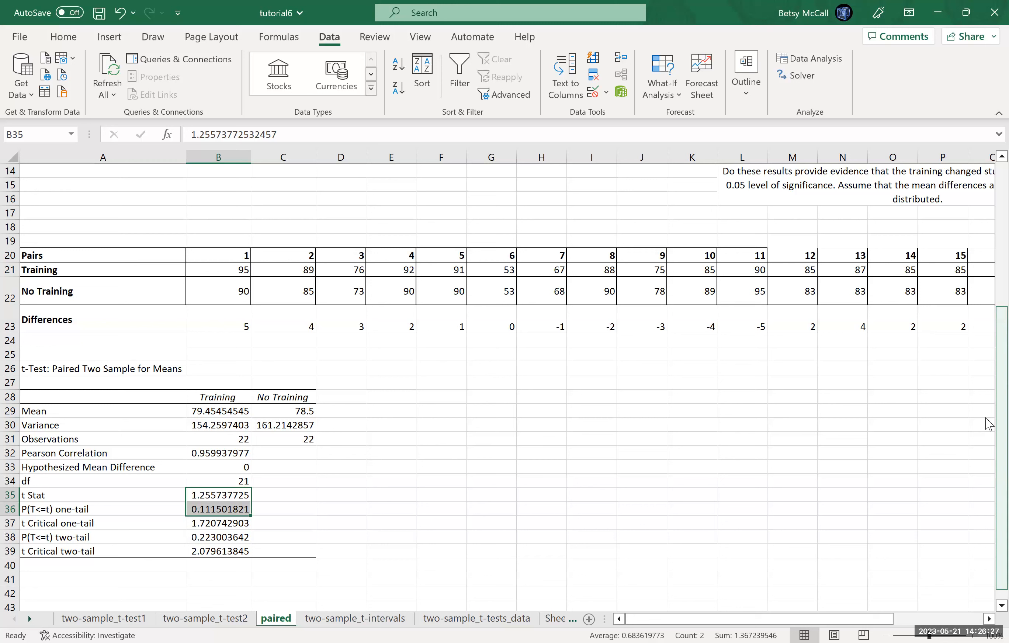
drag(989, 424, 990, 311)
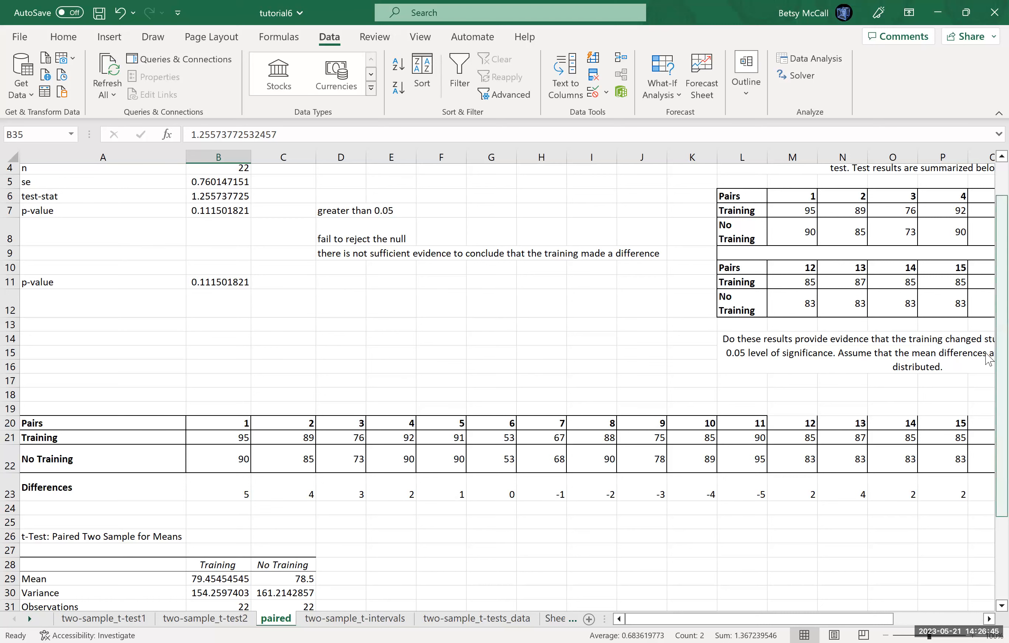
scroll(989, 275, up, 1)
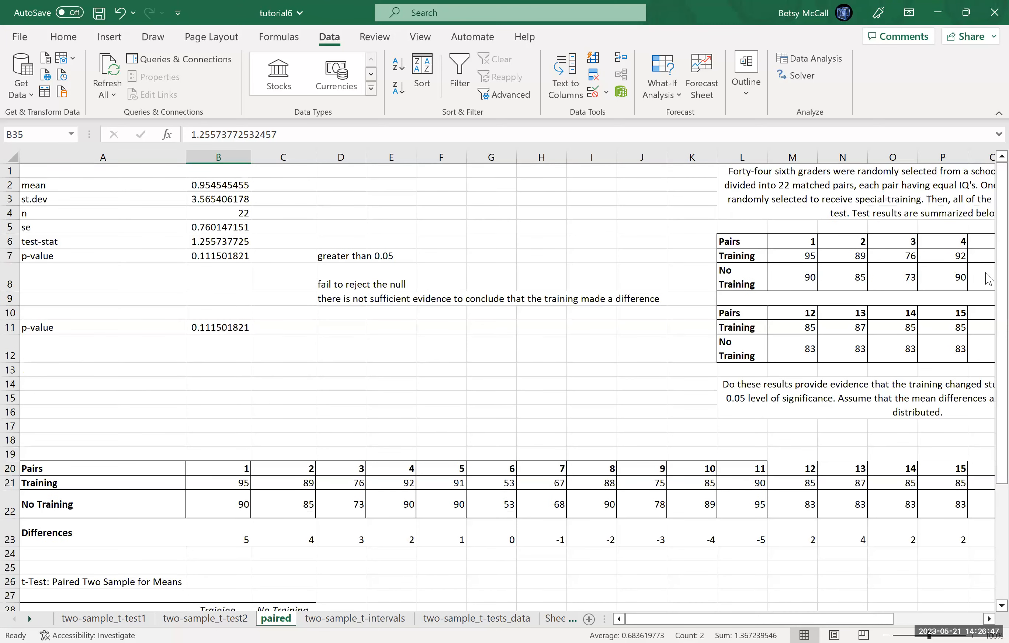